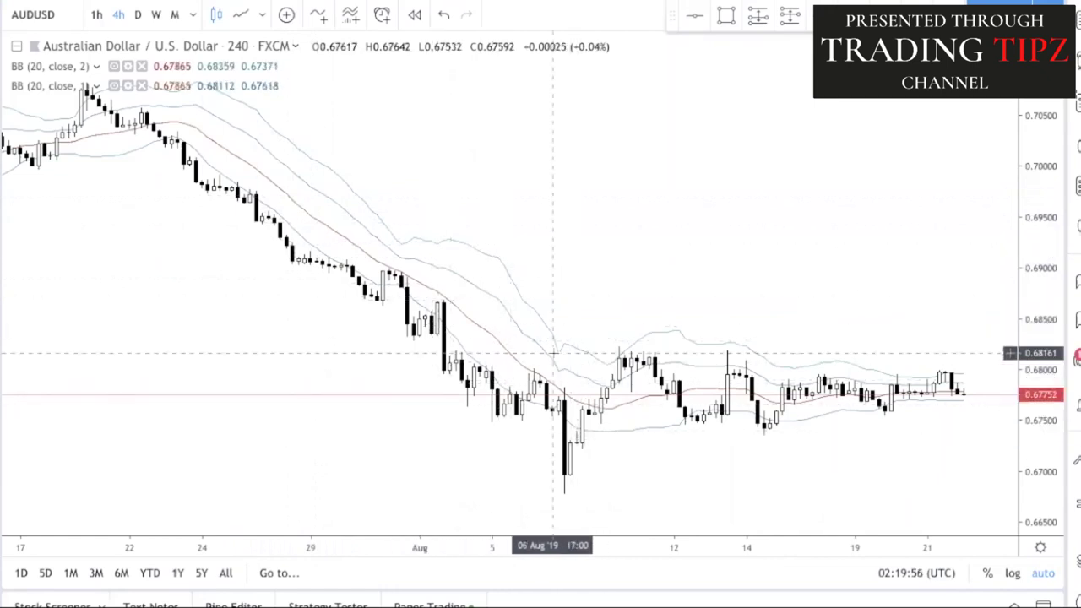
Step: Review the input settings of the Bollinger Bands indicator that uses a StdDev of 1
left_click(129, 85)
left_click(398, 190)
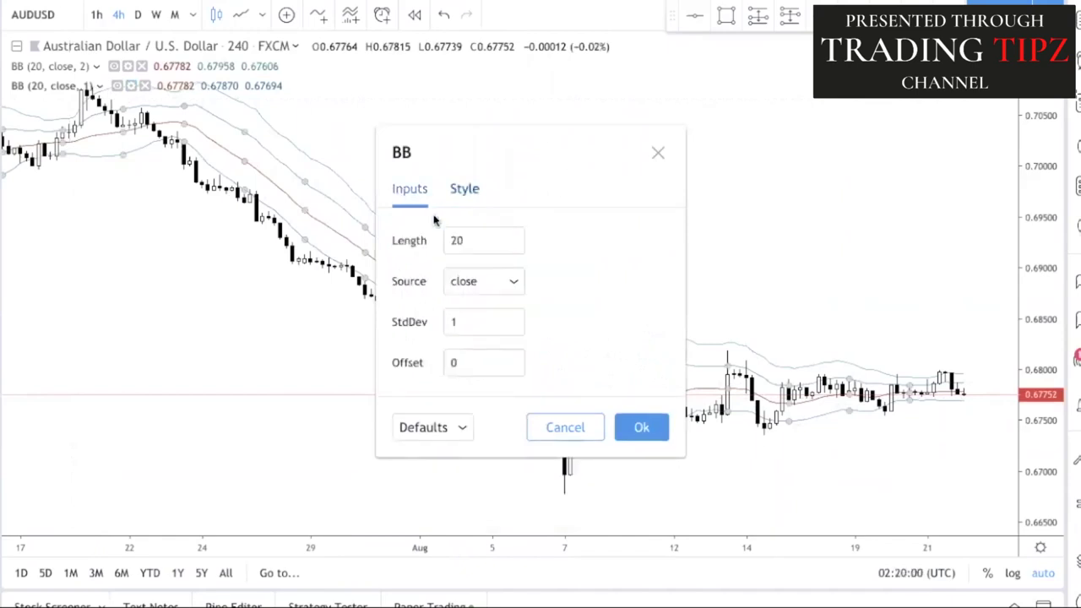
left_click(641, 429)
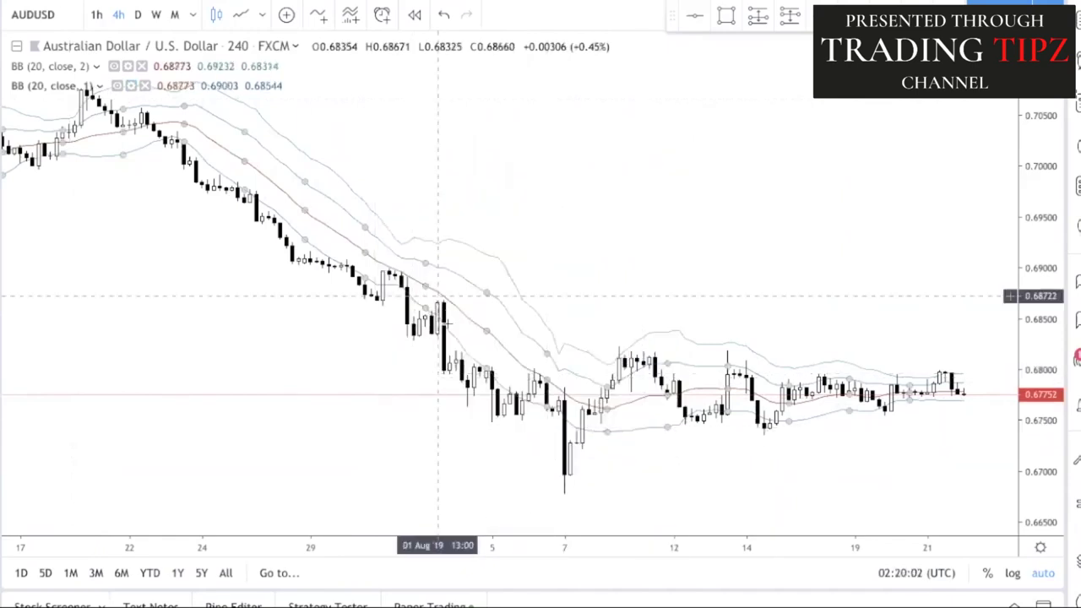
Step: Show the lower band of the Bollinger Bands indicator that uses a StdDev of 2
left_click(129, 66)
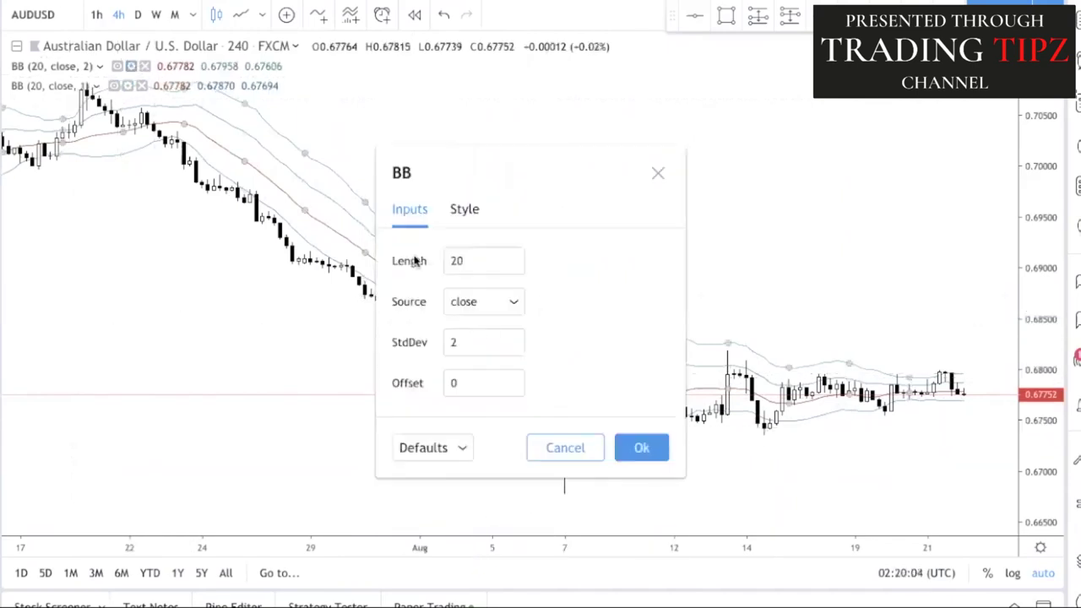
left_click(460, 211)
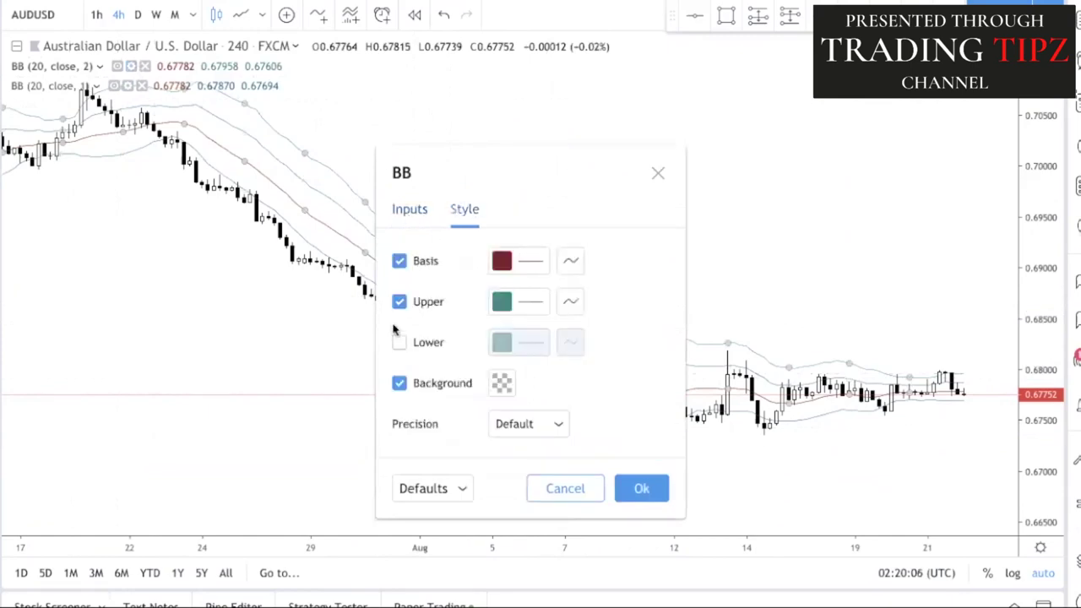
left_click(399, 342)
left_click(644, 488)
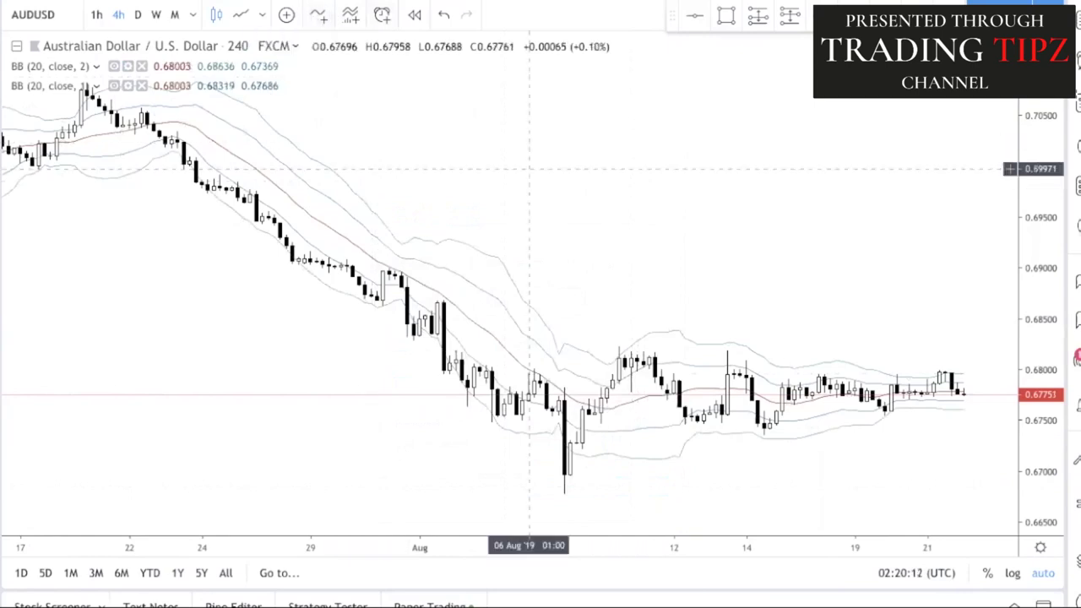
Step: Search the indicator library for "boll" and close it without adding an indicator
left_click(325, 17)
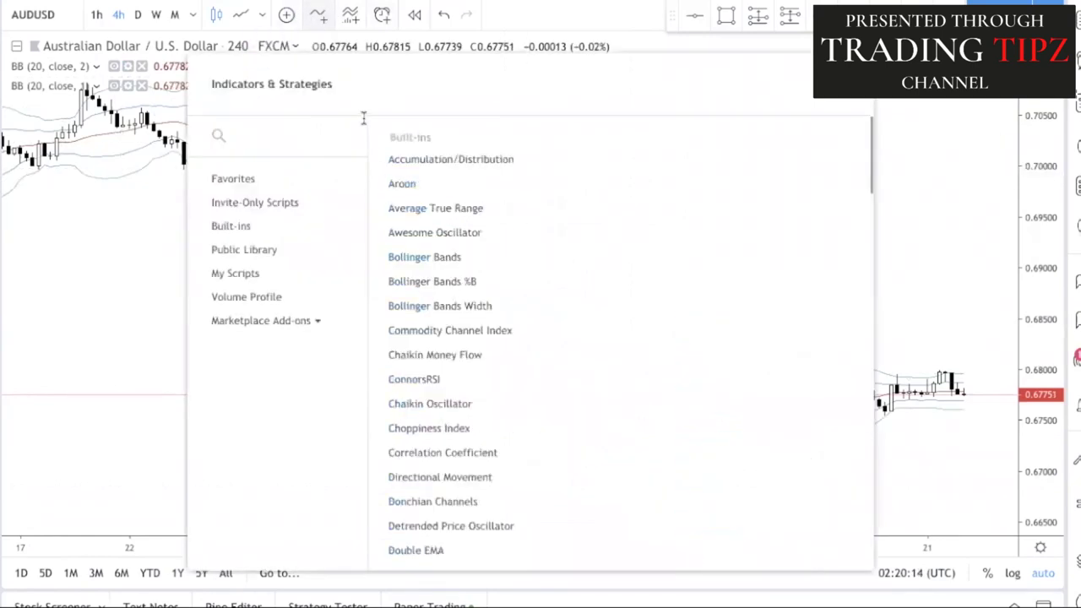
type("boll")
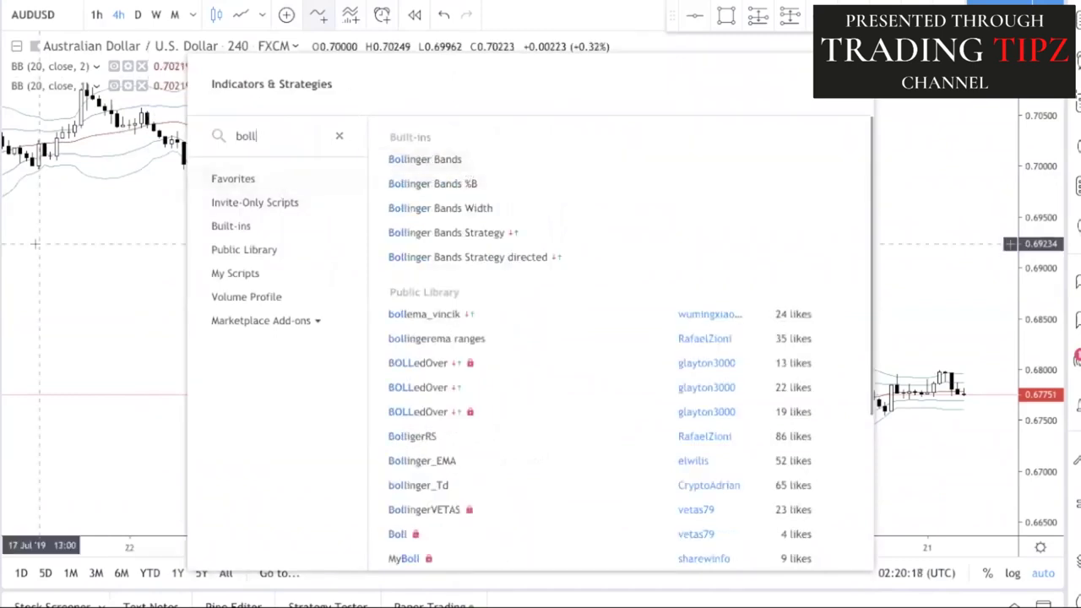
key("Escape")
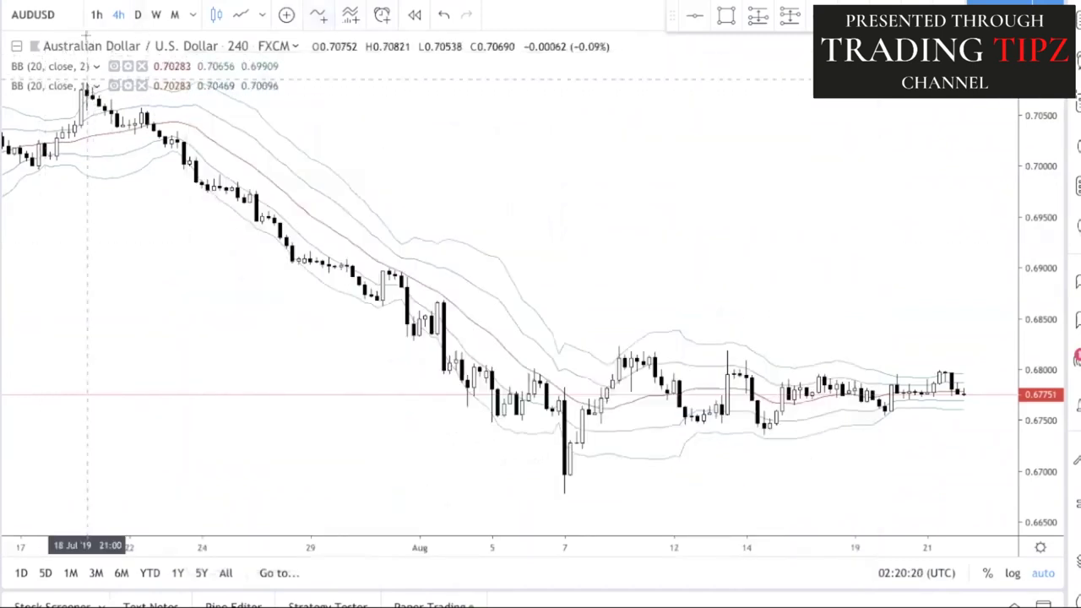
Step: Try a StdDev of 9 on the outer Bollinger Bands, discard it, and review that indicator's inputs again
left_click(127, 67)
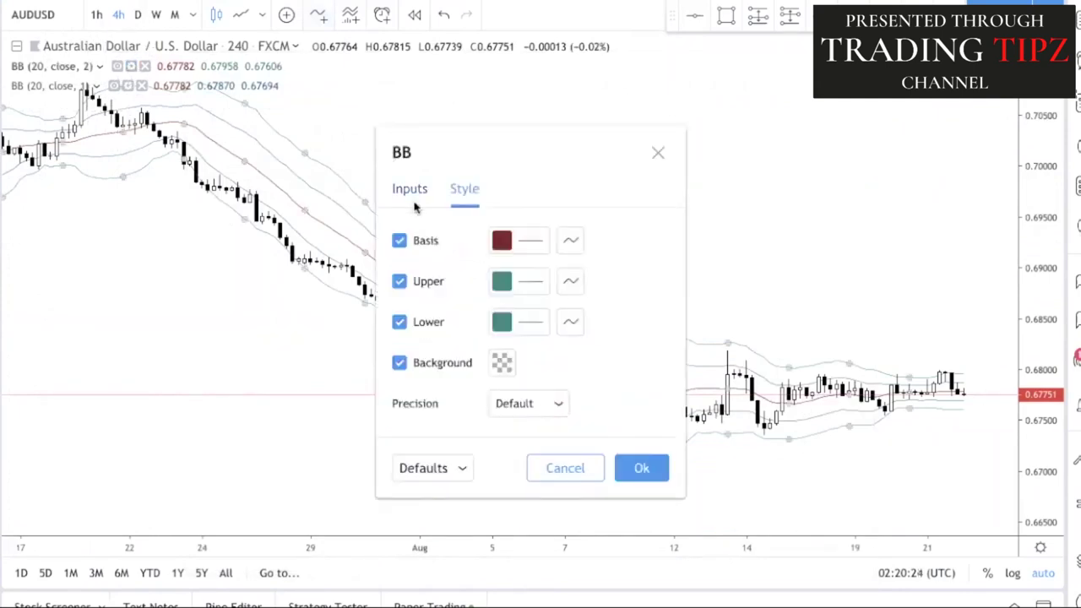
left_click(410, 191)
left_click(488, 317)
key("Up")
key("Up")
key("Up")
key("Up")
key("Up")
key("Up")
key("Up")
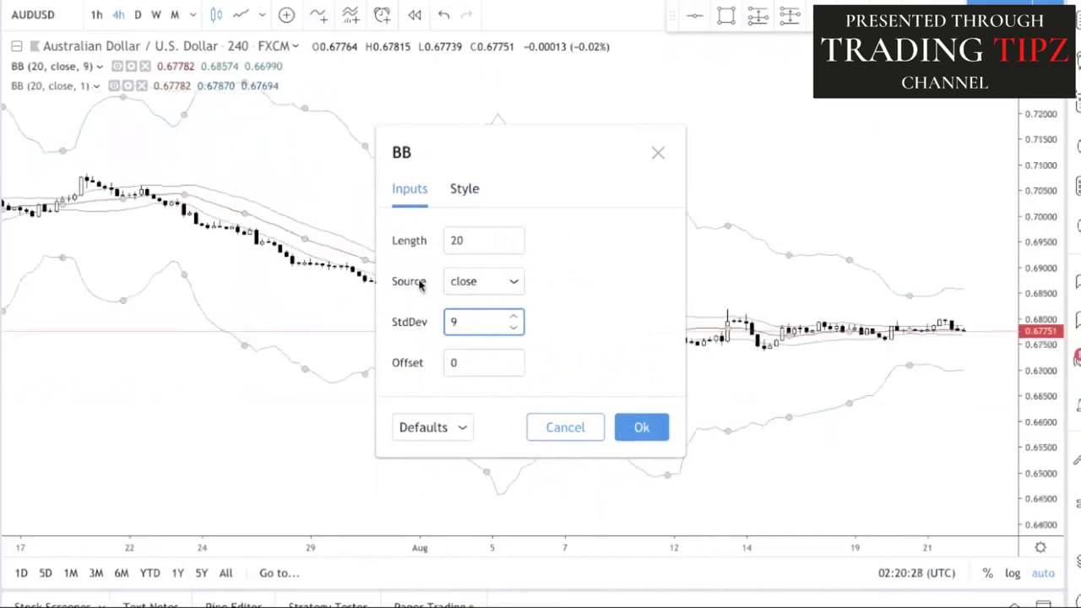
left_click(577, 432)
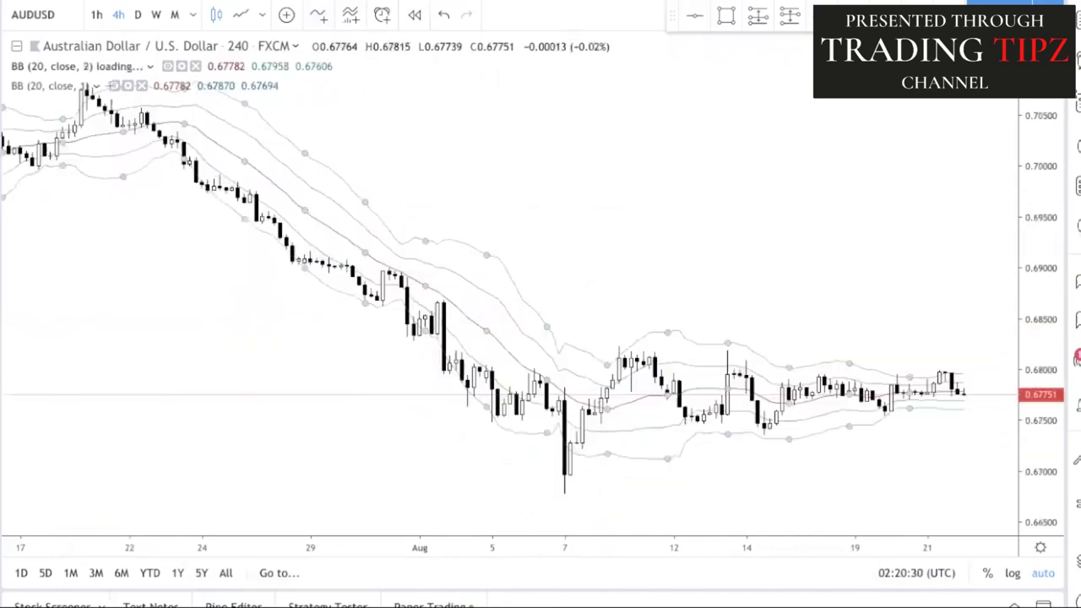
left_click(131, 66)
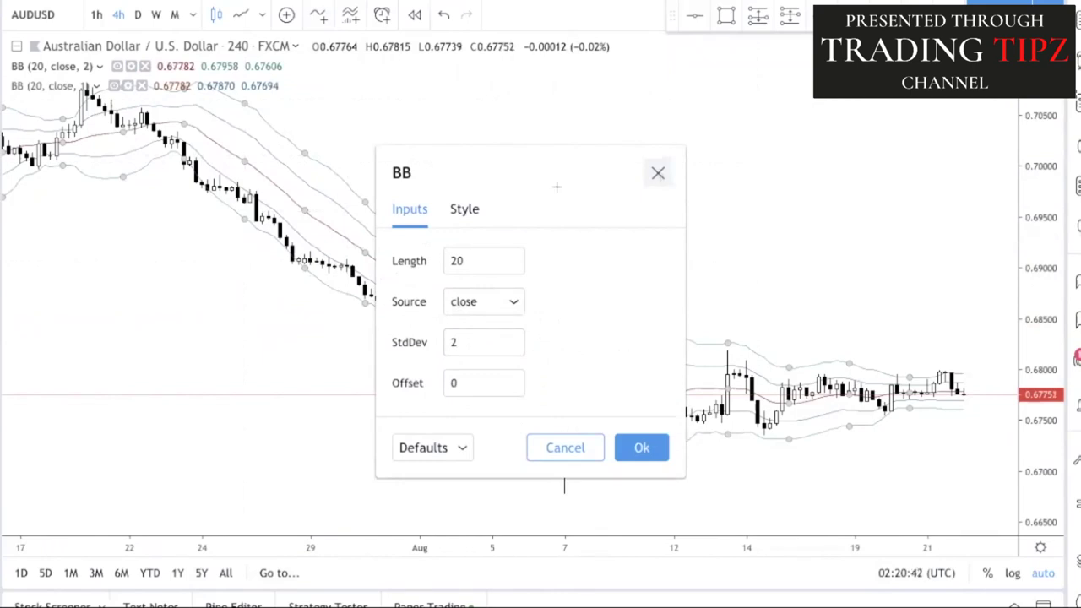
key("Escape")
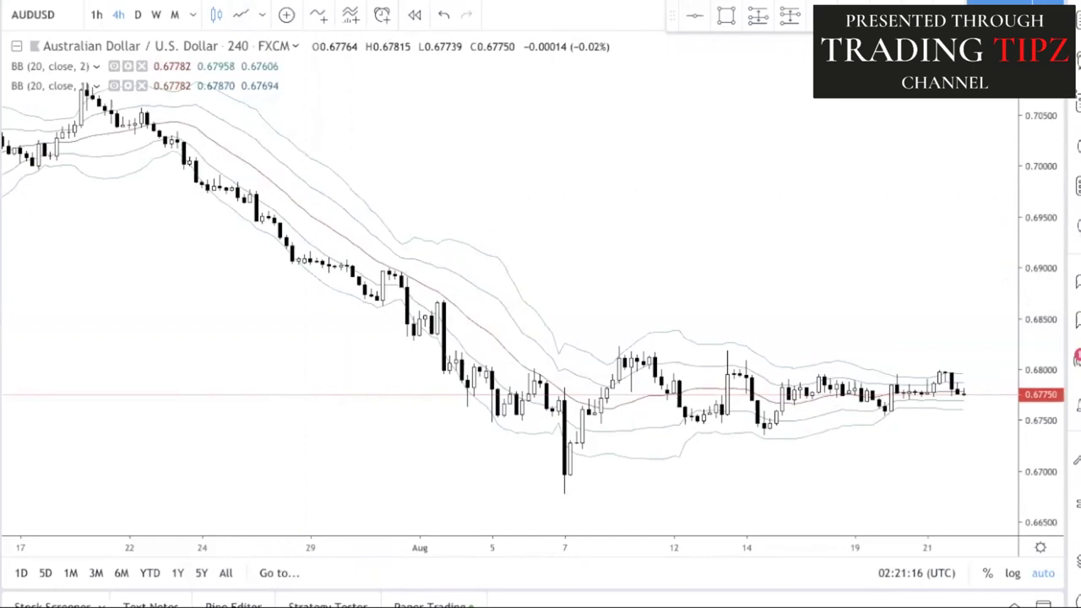
Step: Add a text note above the downtrend reading "How to Use Them:" with "1. Reversion to the Mean" on a second line
left_click(470, 145)
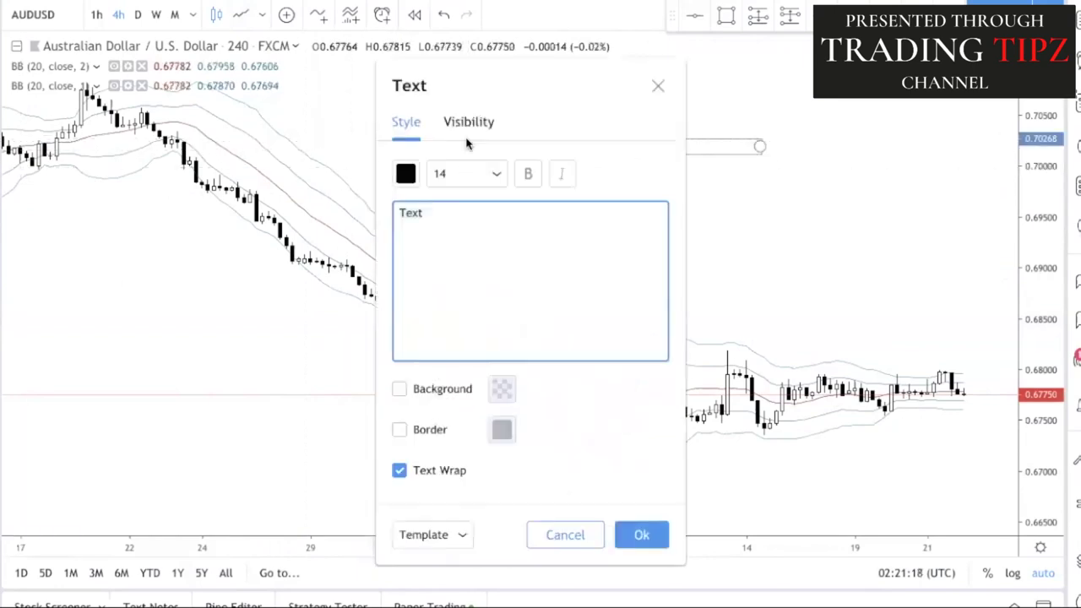
type("How to Use Them:")
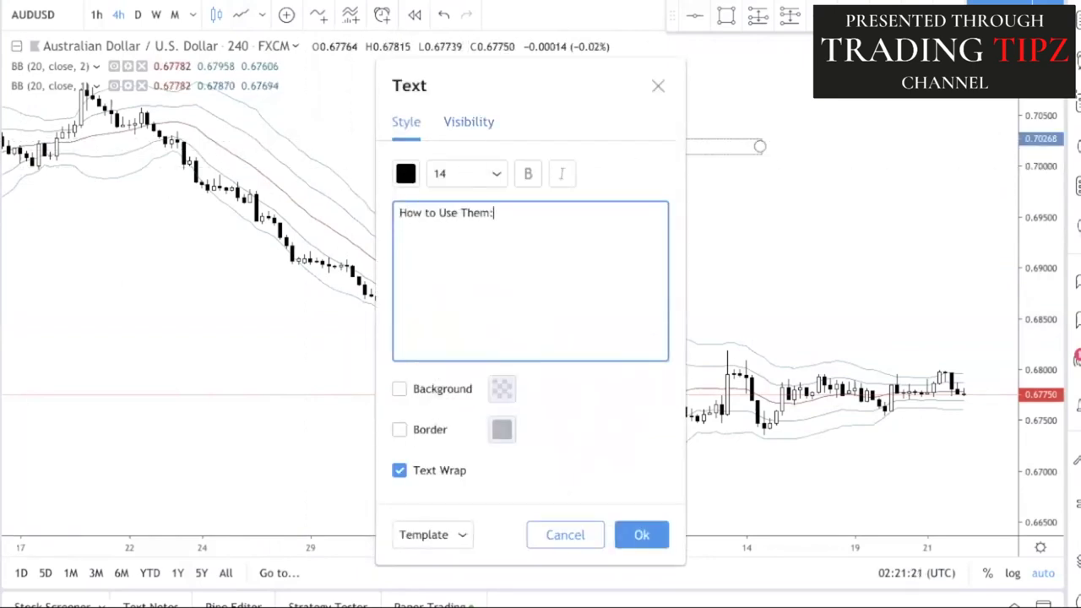
key("Return")
type("1.")
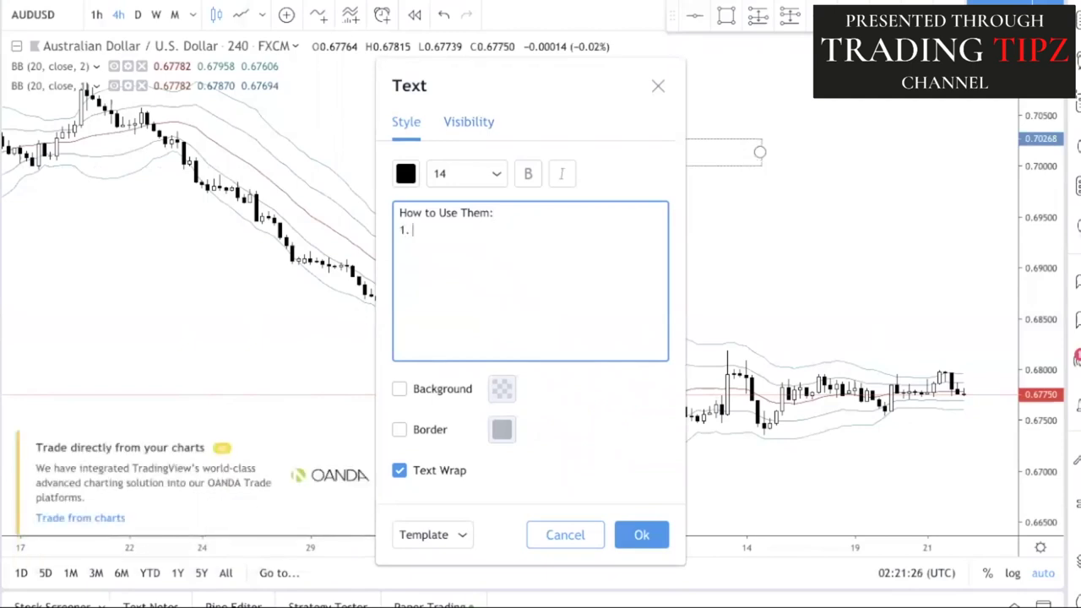
type("Reversion to the Mean")
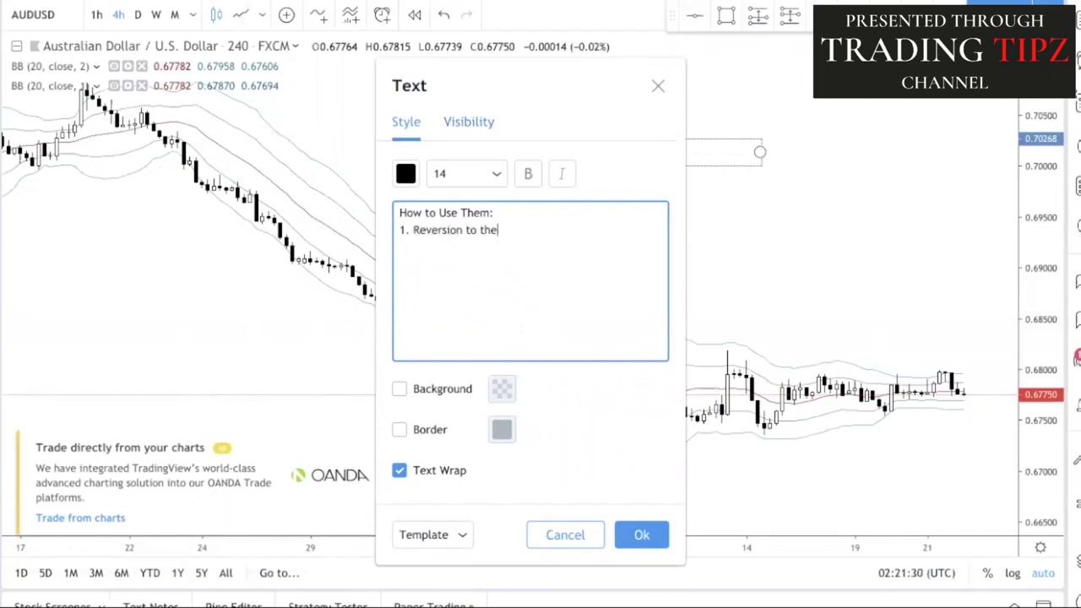
left_click(642, 534)
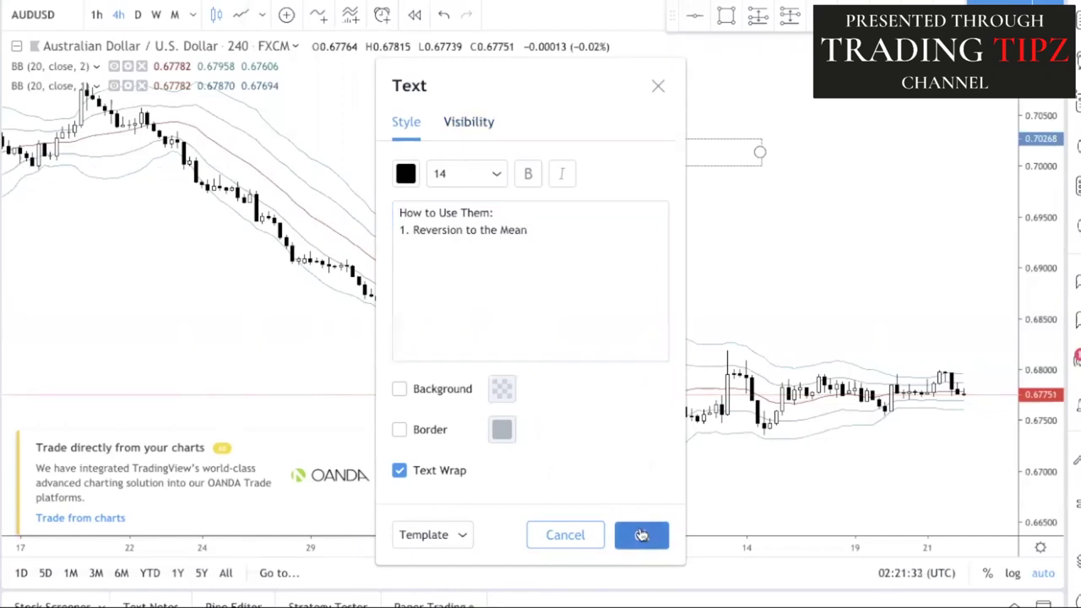
left_click(366, 442)
Step: Move the text note higher and to an earlier date on the chart
left_click_drag(424, 432, 488, 397)
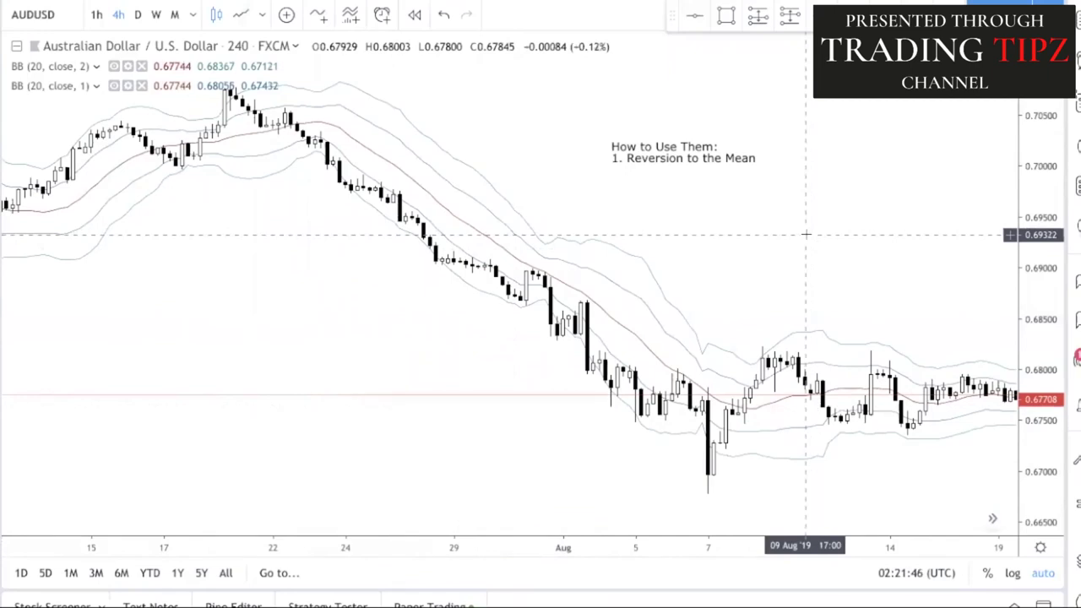
left_click_drag(682, 159, 541, 124)
left_click(792, 205)
Step: Draw a narrow rectangle over the peak candles of about 18 to 19 July 2019, reaching down from the high
mouse_move(699, 177)
left_mouse_down()
mouse_move(861, 227)
mouse_move(846, 207)
left_mouse_up()
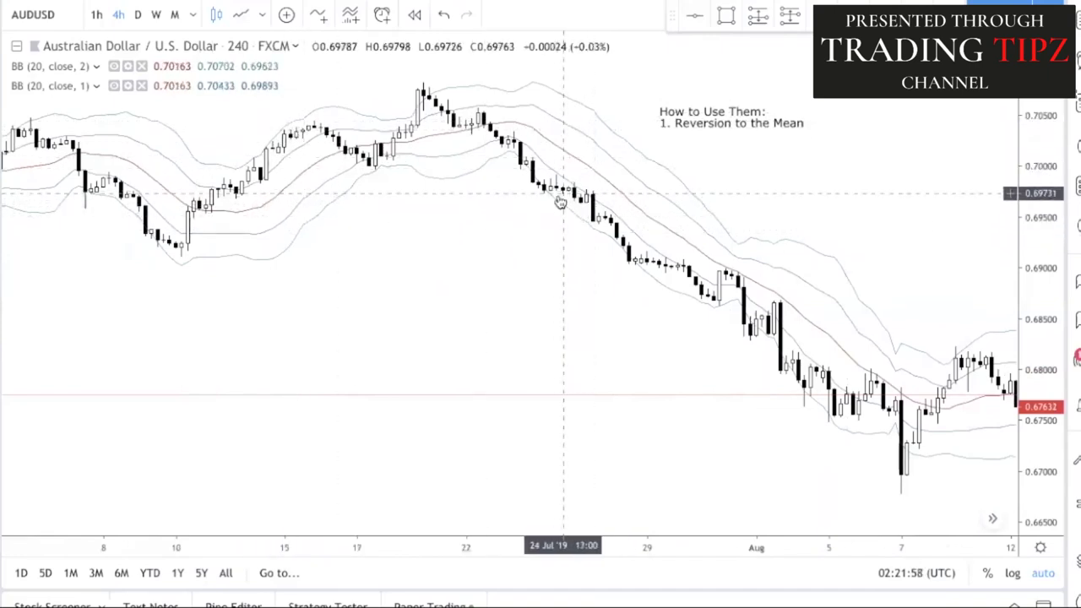
left_click_drag(426, 238, 505, 250)
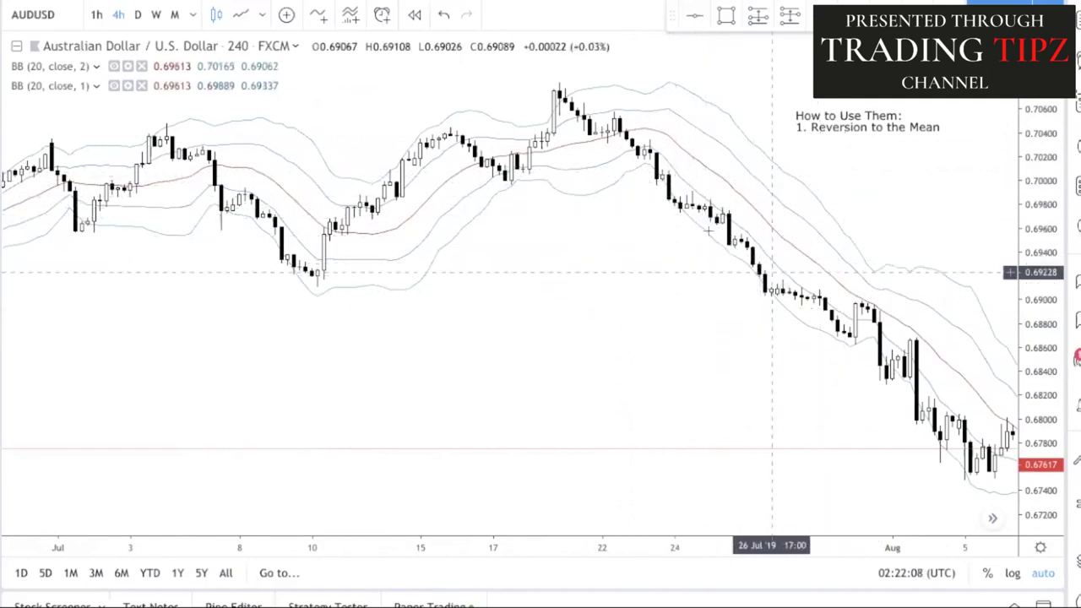
left_click_drag(518, 241, 534, 249)
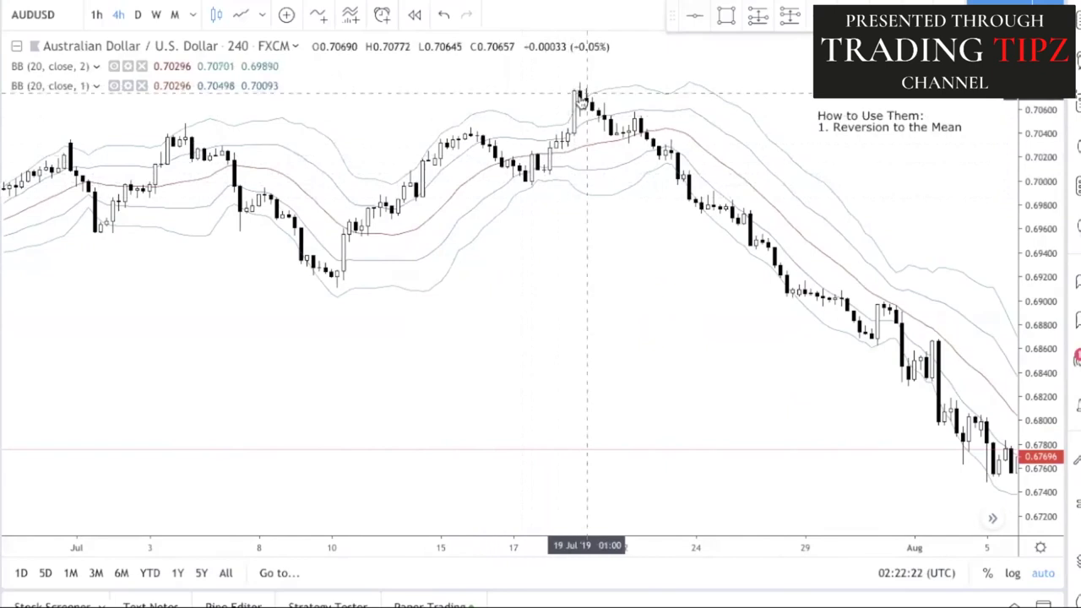
scroll(574, 93, "down", 1)
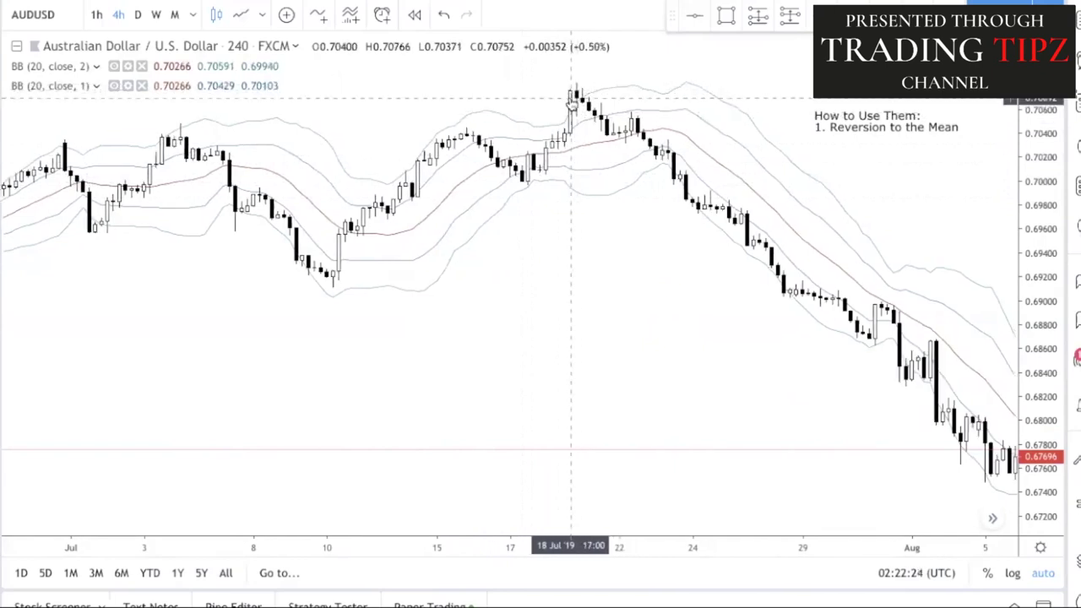
left_click(589, 95)
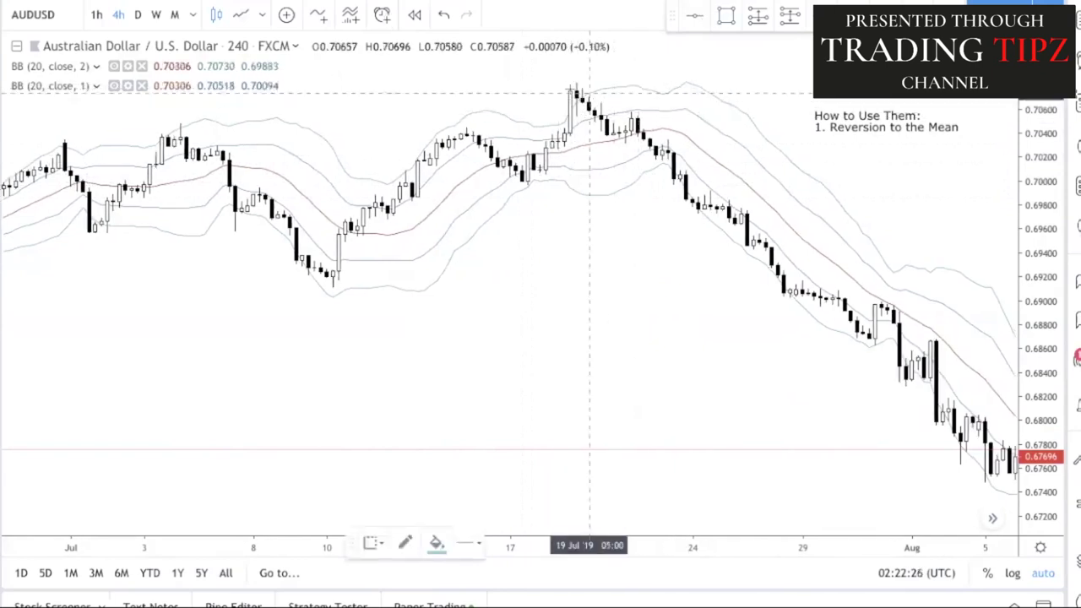
mouse_move(565, 85)
left_mouse_down()
mouse_move(581, 133)
mouse_move(615, 137)
mouse_move(582, 139)
left_mouse_up()
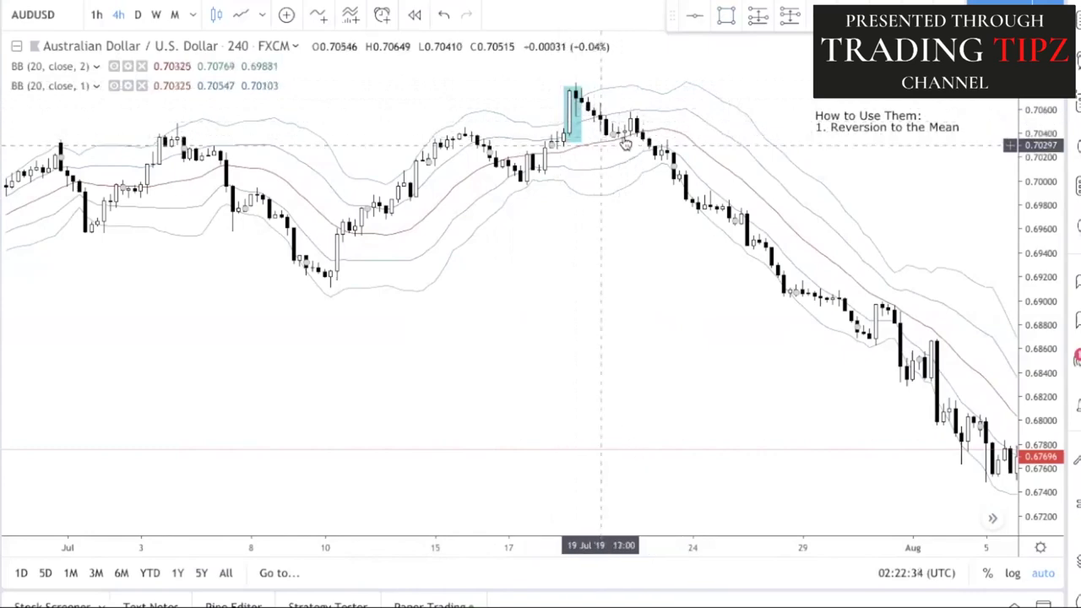
Step: Draw a slanted ellipse around the falling candles from about 0.7018 on 23 July to about 0.6861 on 30 July 2019
left_click_drag(389, 222, 591, 240)
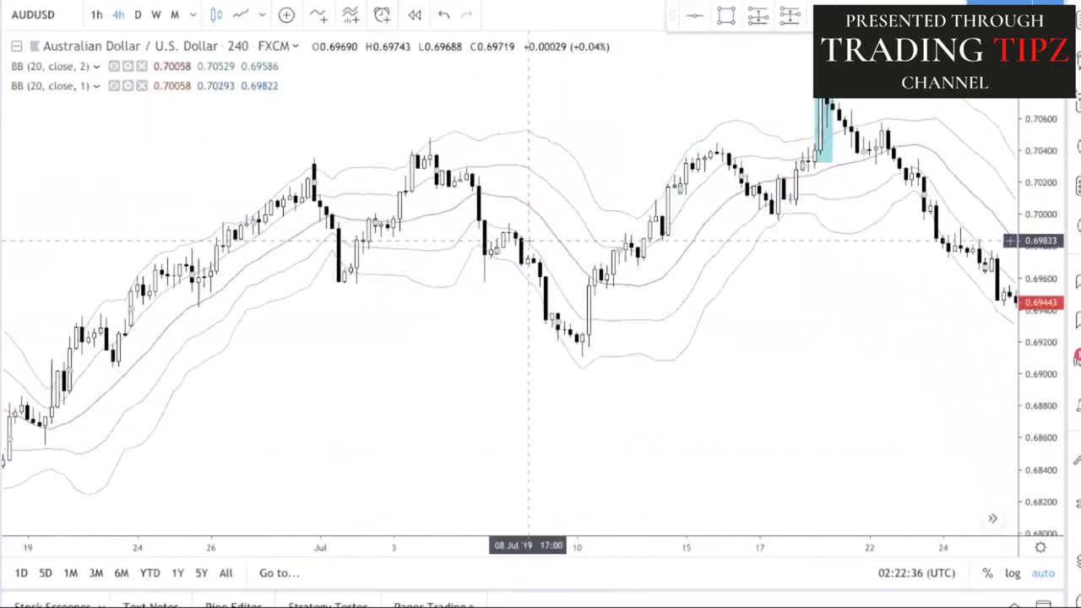
left_click_drag(1047, 253, 506, 254)
left_click_drag(414, 252, 712, 290)
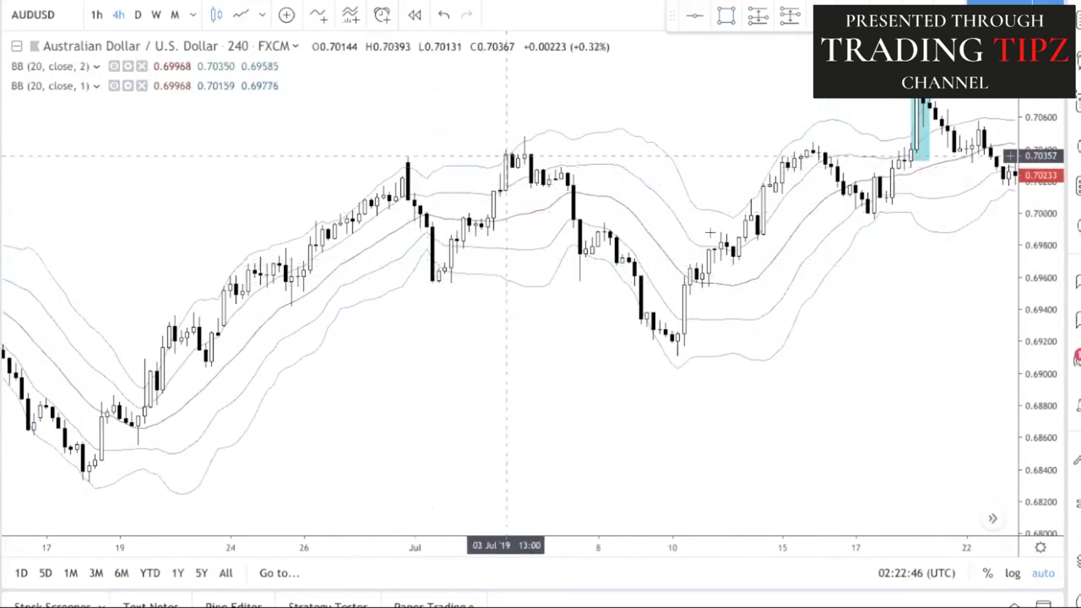
scroll(507, 156, "right", 5)
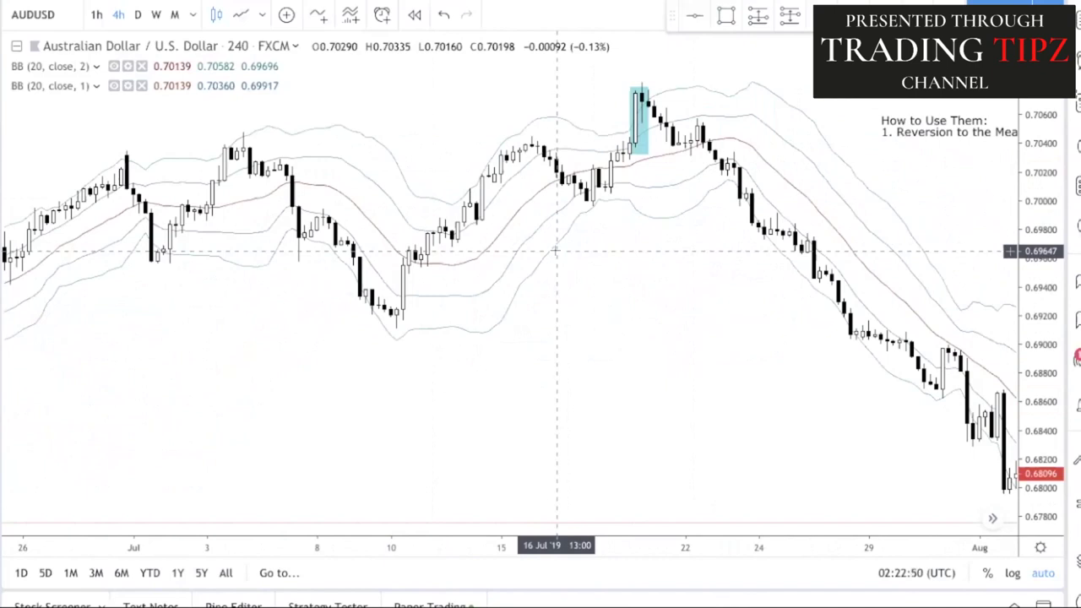
left_click_drag(593, 251, 588, 251)
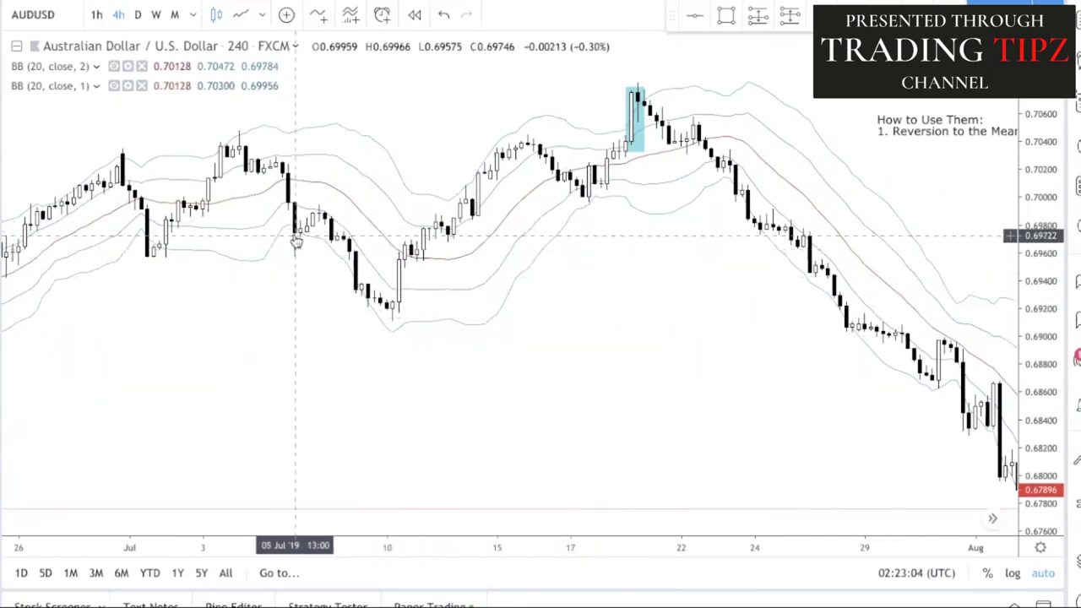
scroll(802, 293, "right", 3)
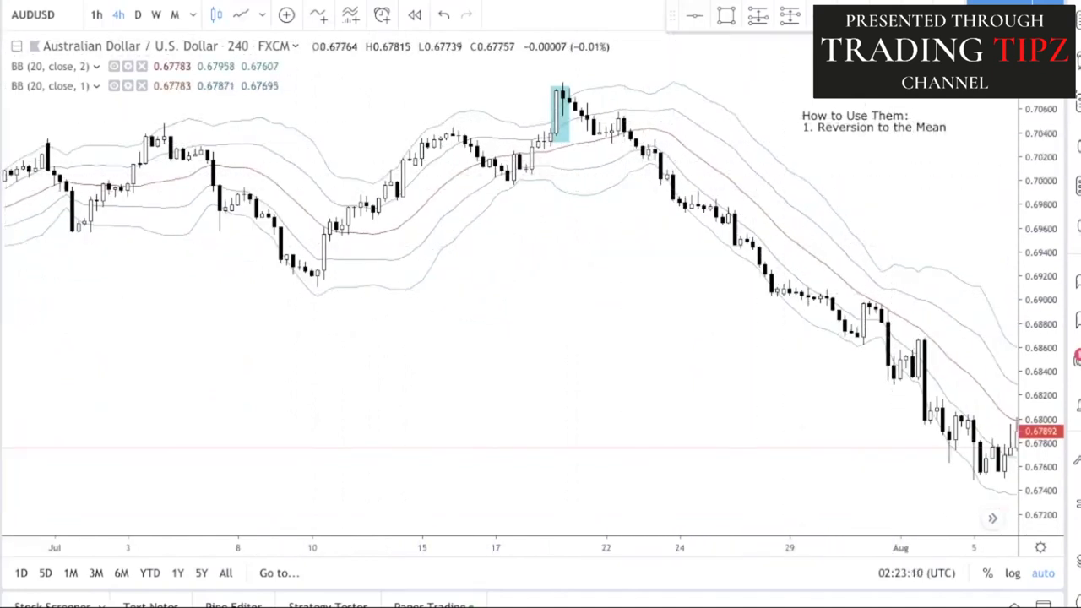
left_click(2, 139)
left_click(65, 248)
left_click(659, 158)
left_click(851, 345)
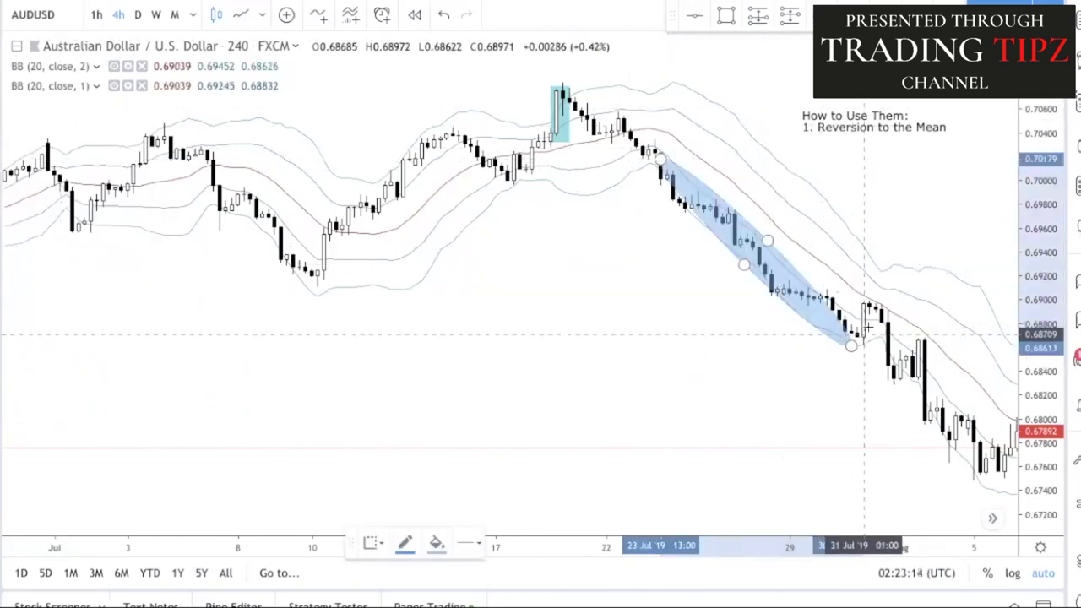
left_click(673, 412)
Step: Add a third line reading "2. Bollinger Trend" to the "How to Use Them" text note
scroll(675, 409, "right", 2)
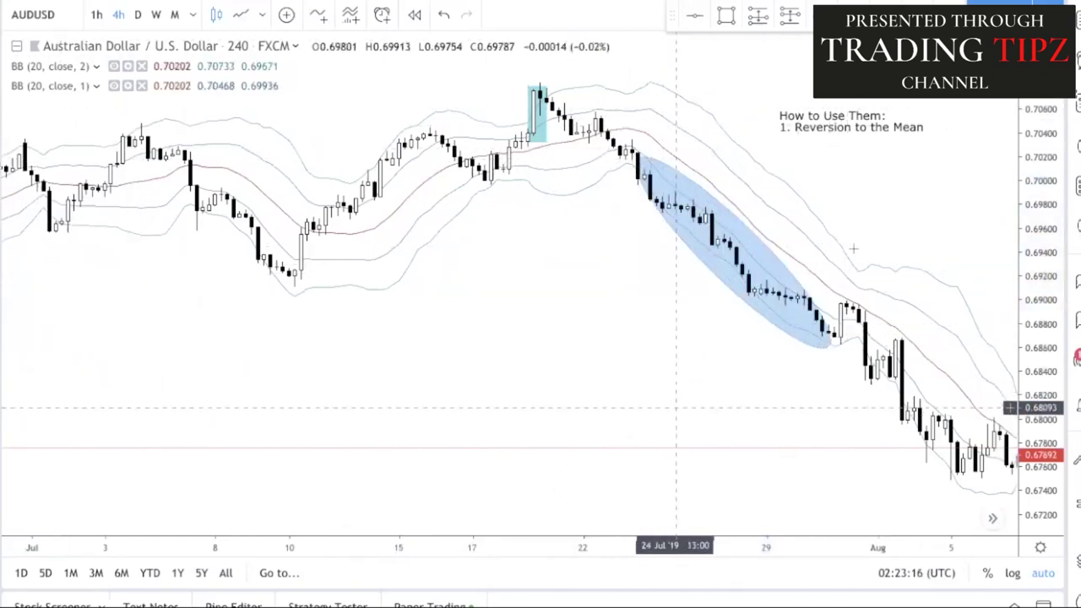
double_click(936, 129)
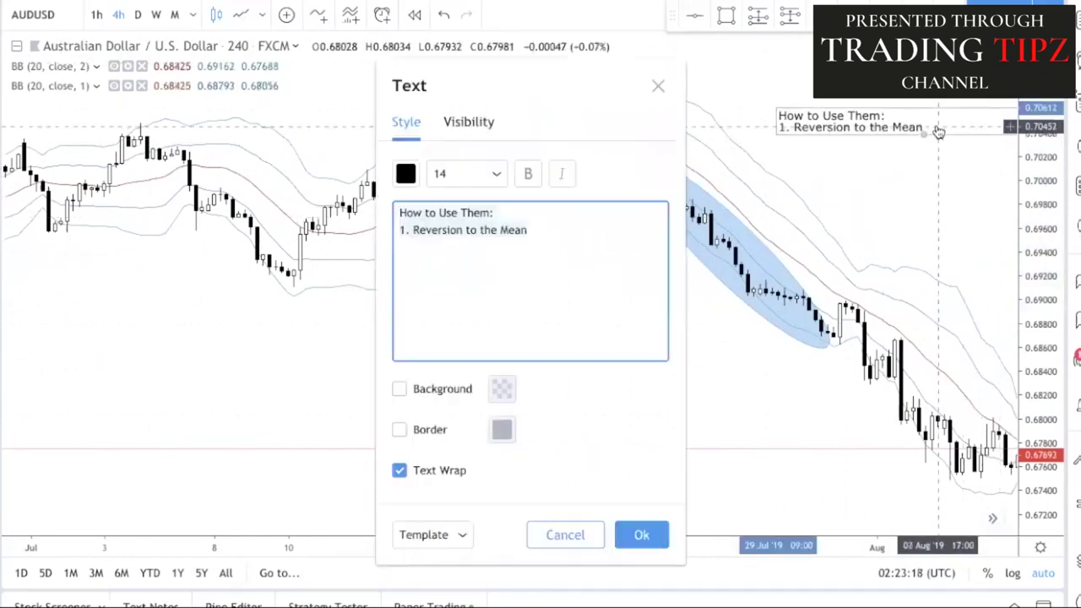
key("Return")
type("2. Bollinger Trend")
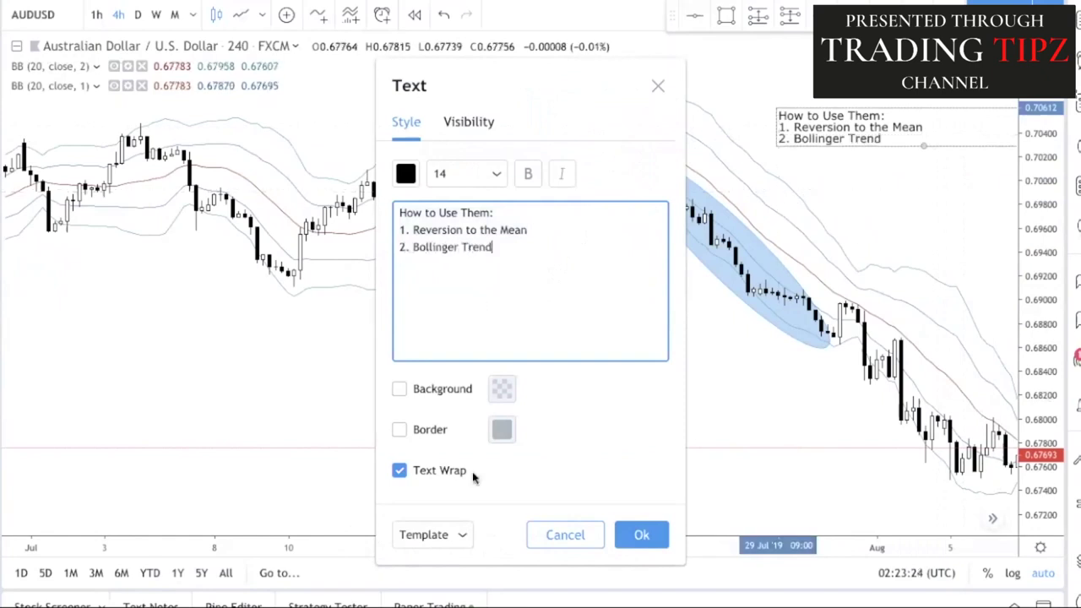
left_click(642, 534)
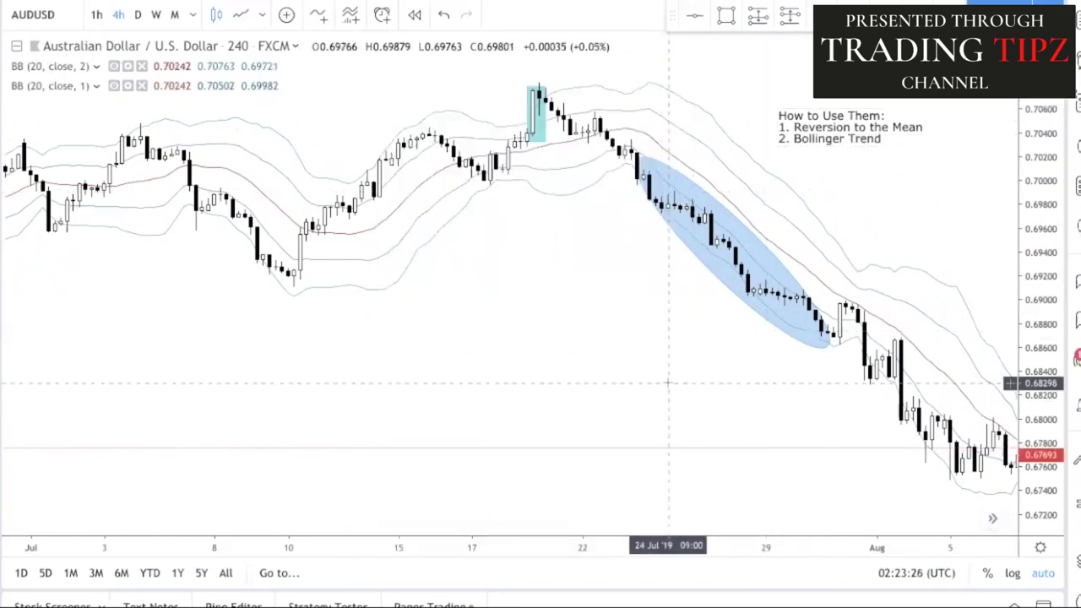
Step: Delete the slanted ellipse around the falling candles of late July 2019
left_click_drag(747, 247, 730, 248)
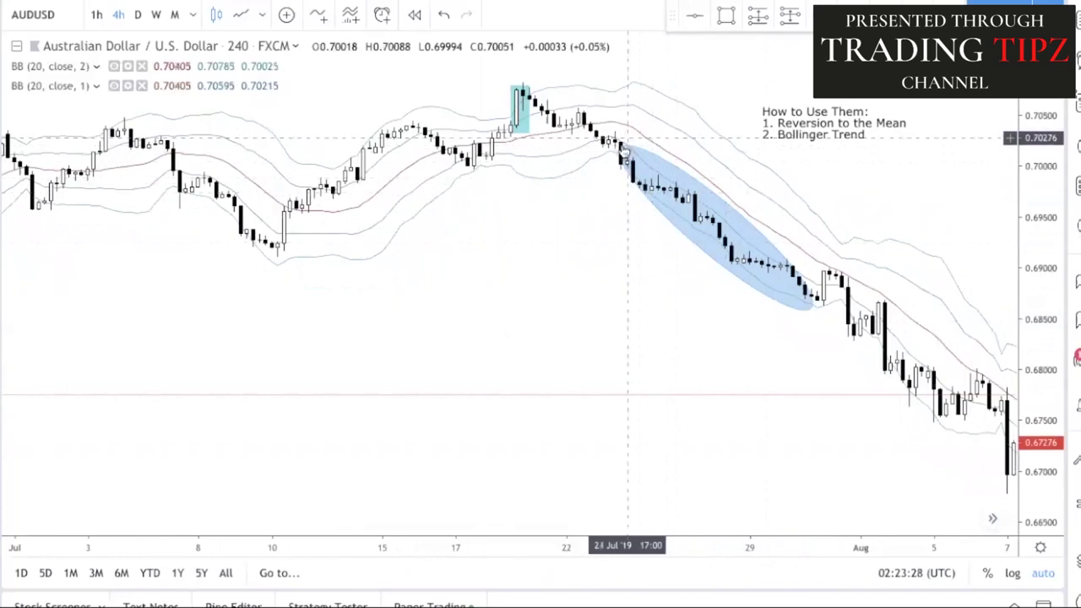
left_click(730, 247)
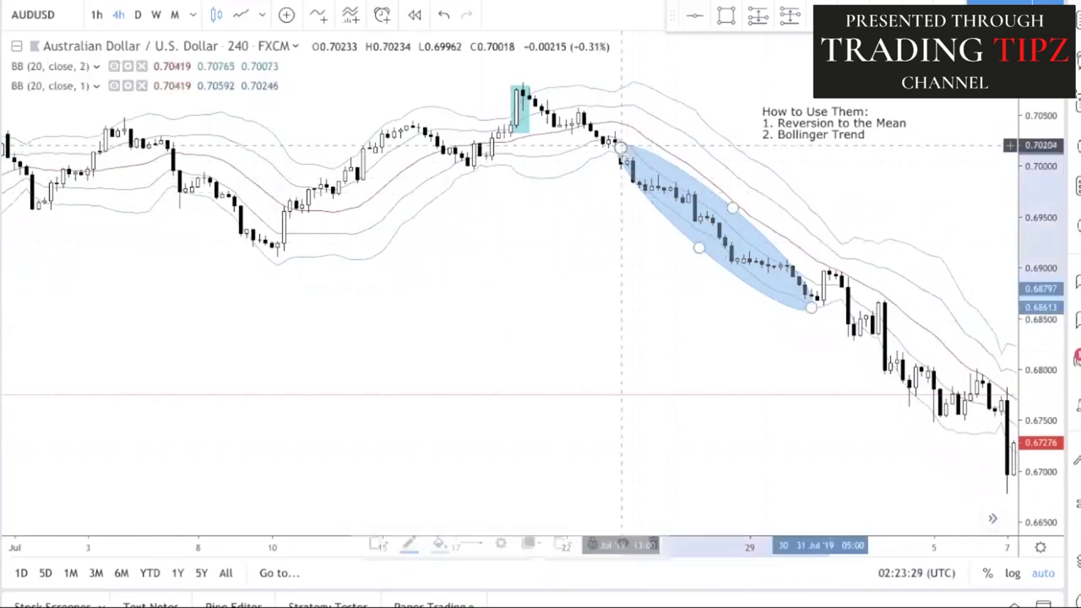
left_click(624, 254)
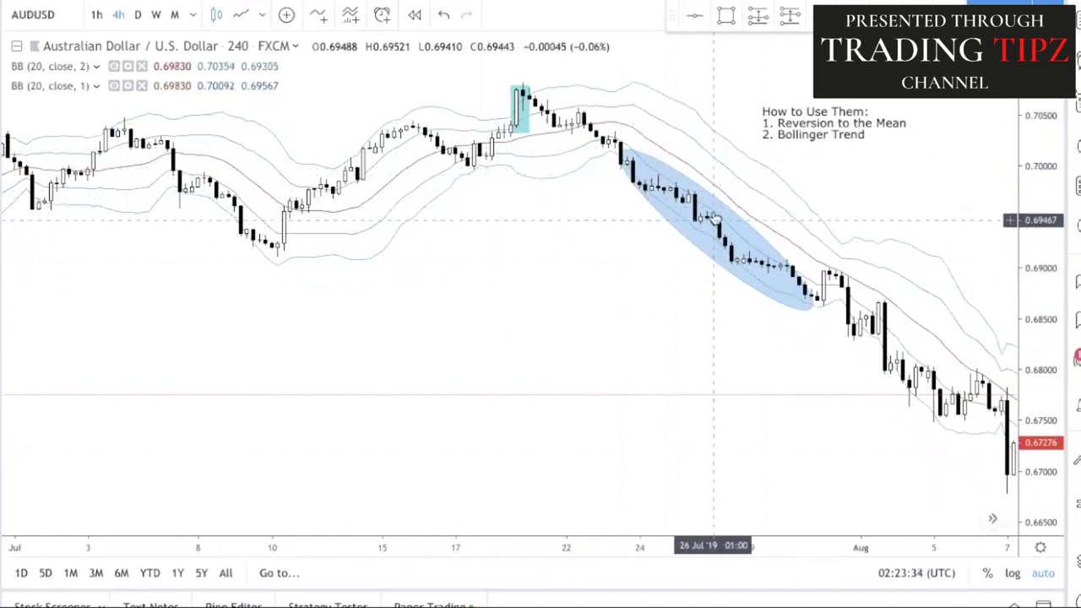
left_click(627, 157)
key("Delete")
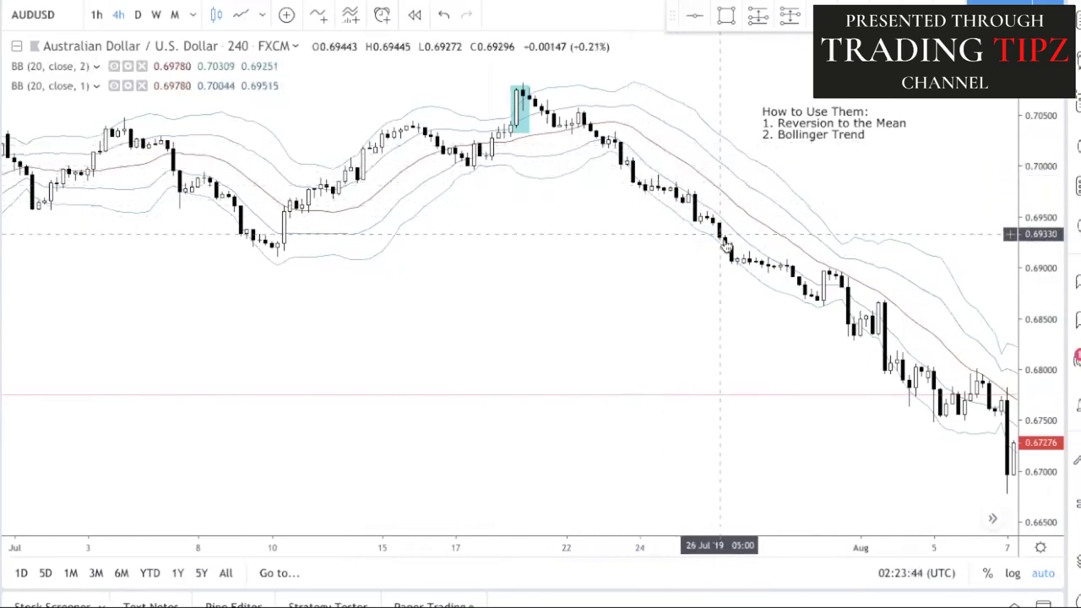
Step: Draw two dashed horizontal rays, one from about 23 July at 0.69731 and one from about 29 July at 0.68994
left_click_drag(756, 321, 700, 321)
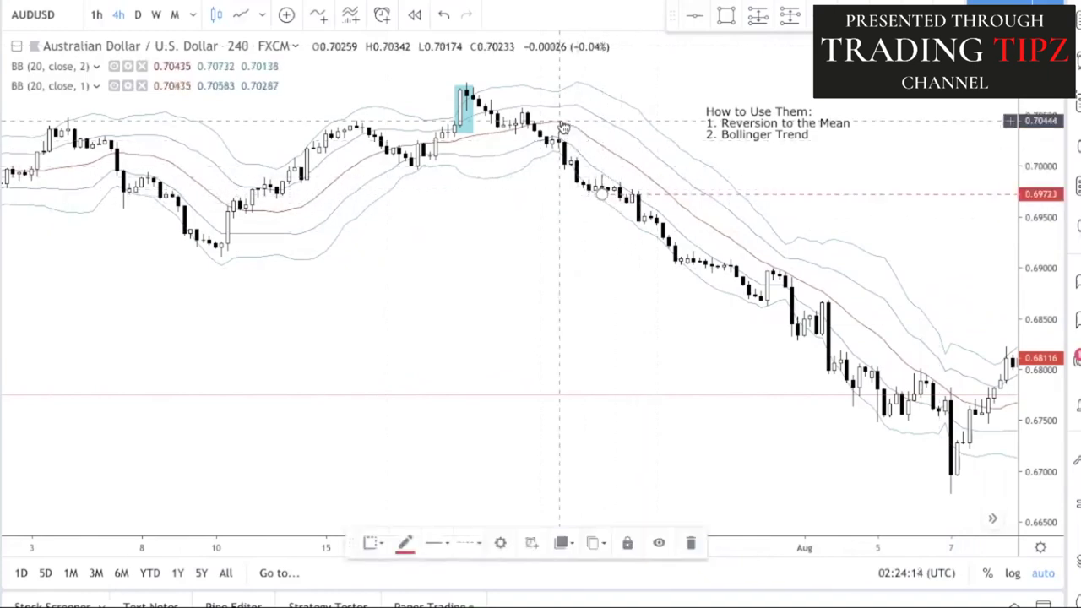
left_click(564, 193)
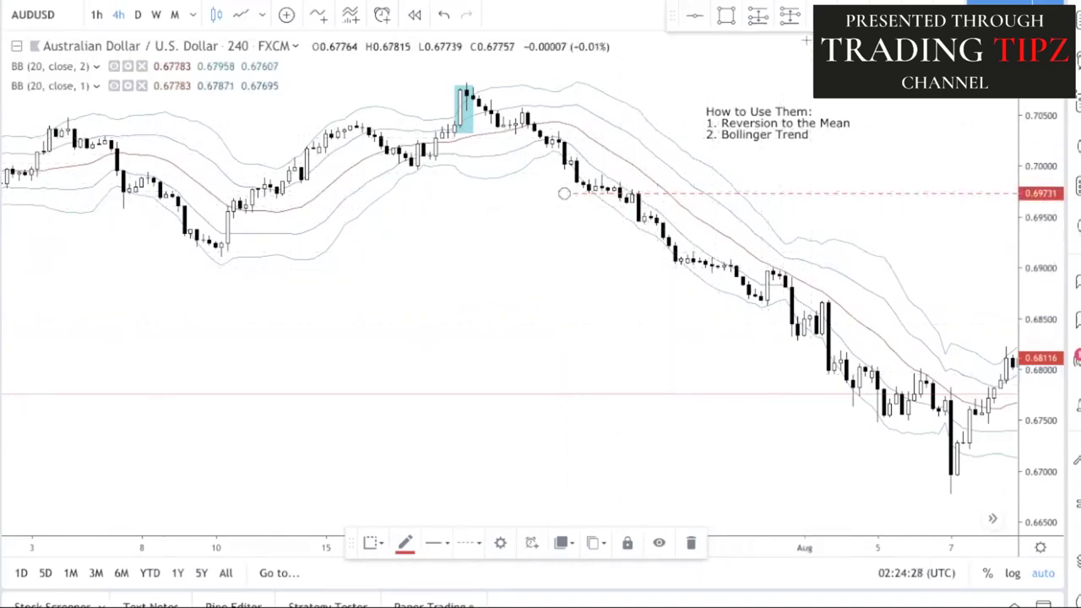
left_click(706, 267)
left_click(735, 338)
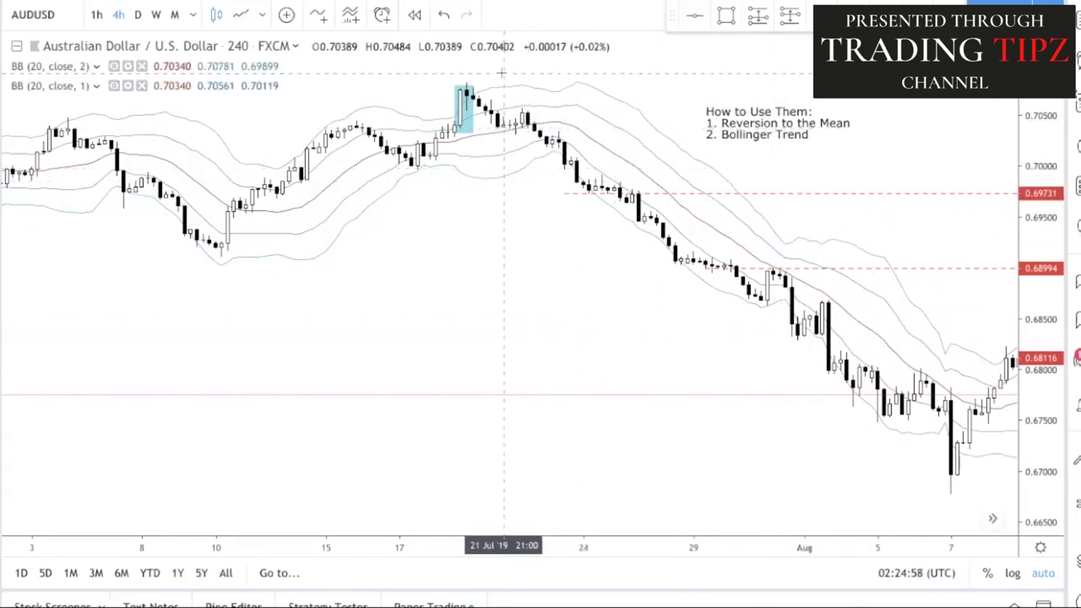
Step: Reshape the turquoise rectangle to cover the 22 to 23 July candles, spanning about 0.7034 to 0.7060
mouse_move(454, 132)
left_mouse_down()
mouse_move(583, 133)
mouse_move(563, 96)
left_mouse_up()
left_click_drag(453, 126, 515, 133)
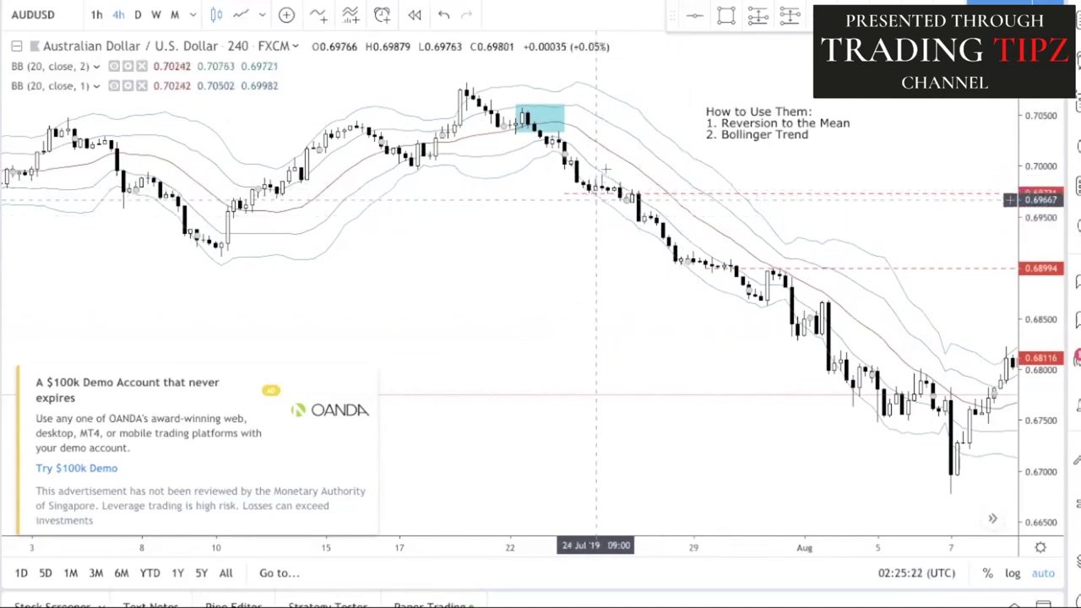
Step: Draw three small ellipses around the consolidation candles of about 24 July, 26 July and 29 July 2019
left_click(633, 193)
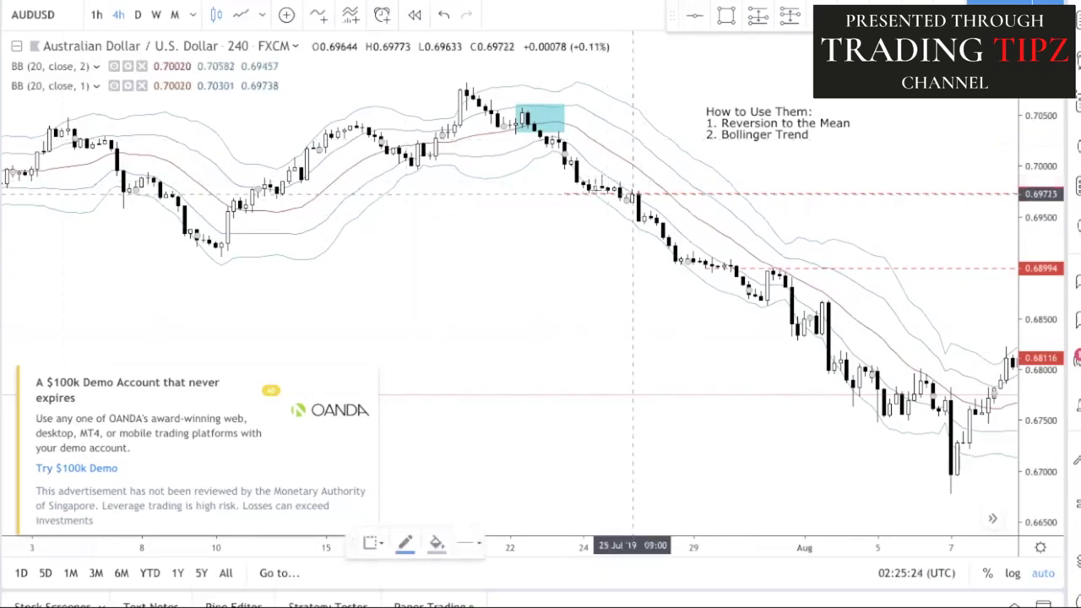
left_click_drag(589, 178, 620, 189)
key("Escape")
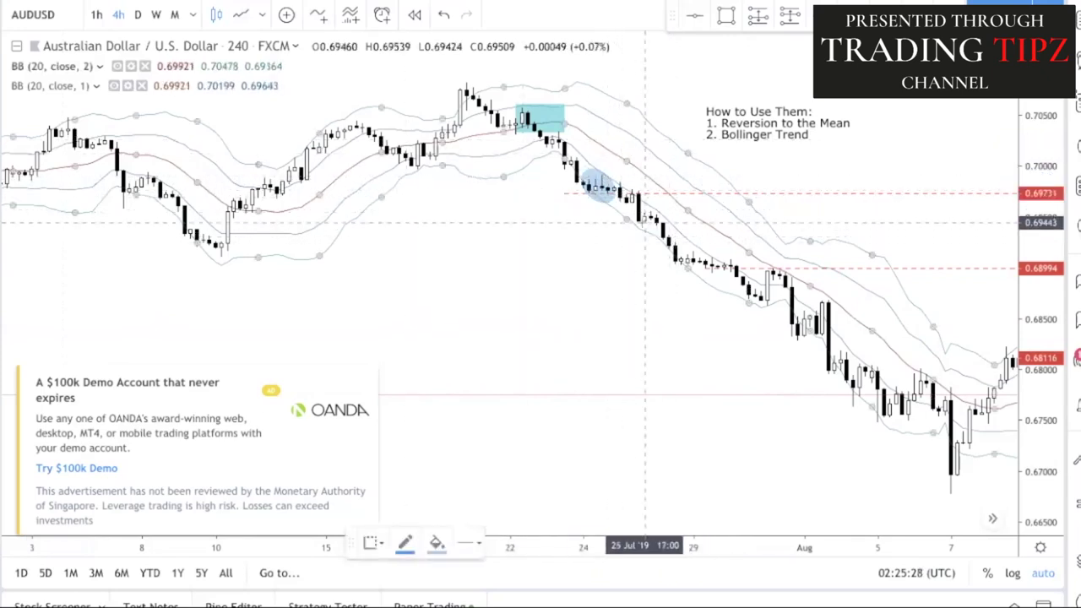
left_click(663, 209)
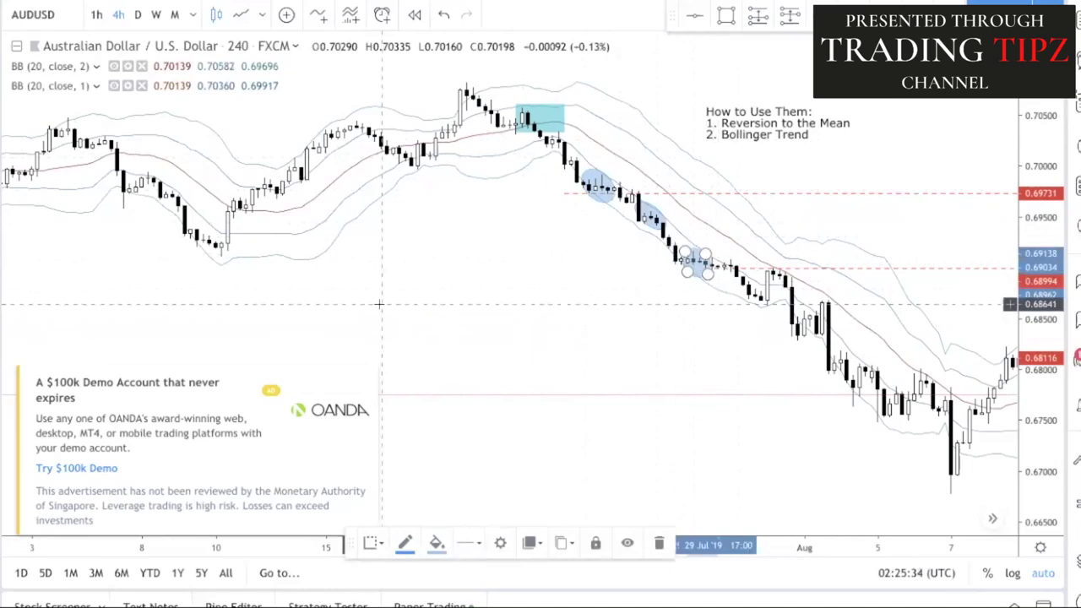
Step: Examine how price behaves against the Bollinger Bands from late June to mid-August 2019
left_click_drag(350, 270, 702, 298)
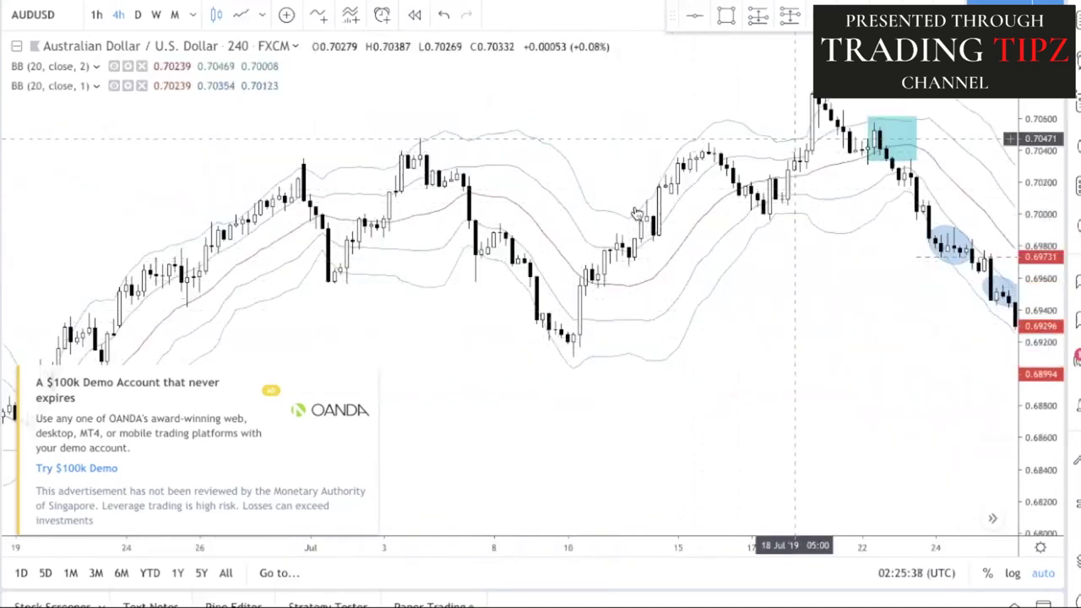
left_click_drag(498, 342, 339, 337)
left_click_drag(571, 338, 487, 261)
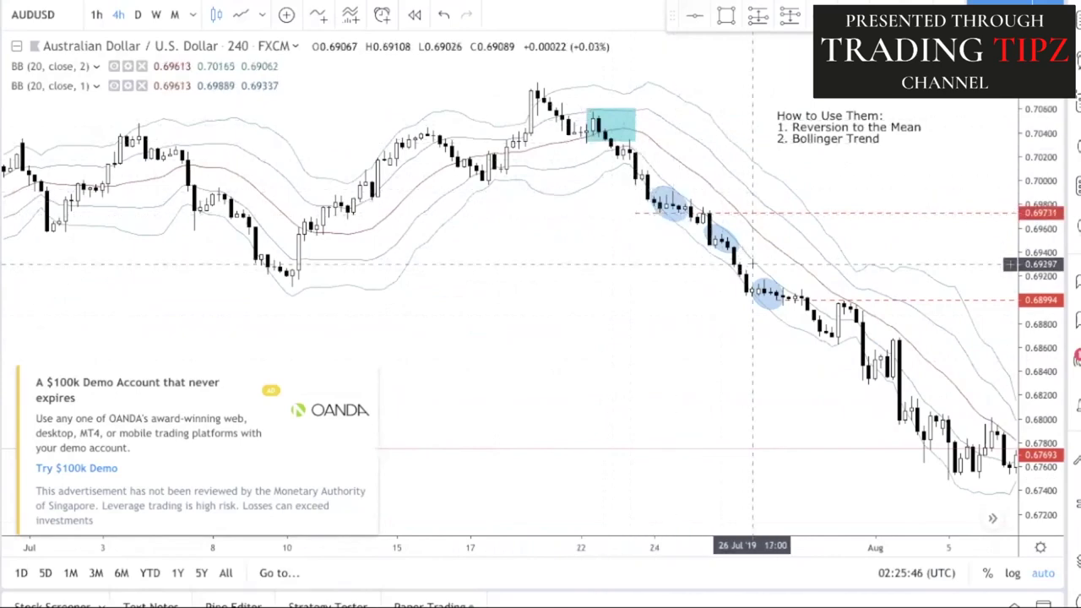
left_click_drag(555, 280, 441, 280)
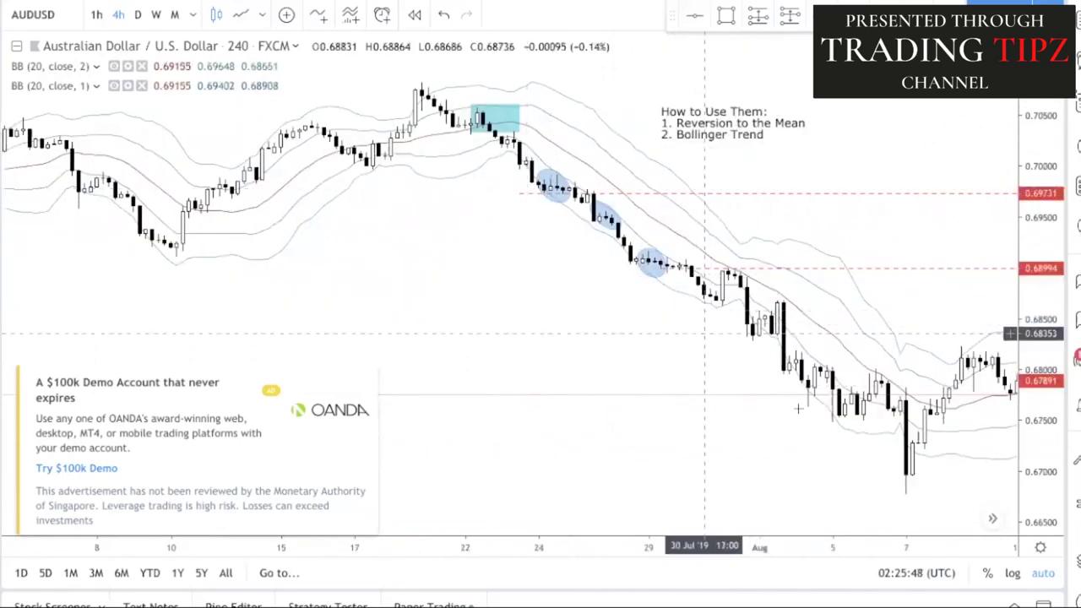
left_click_drag(863, 437, 808, 437)
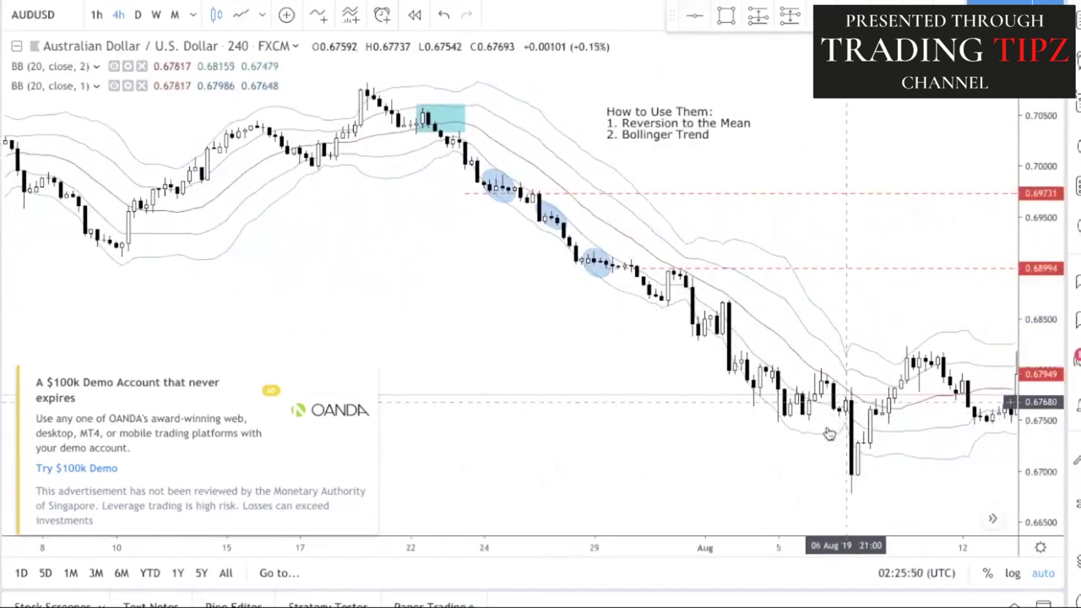
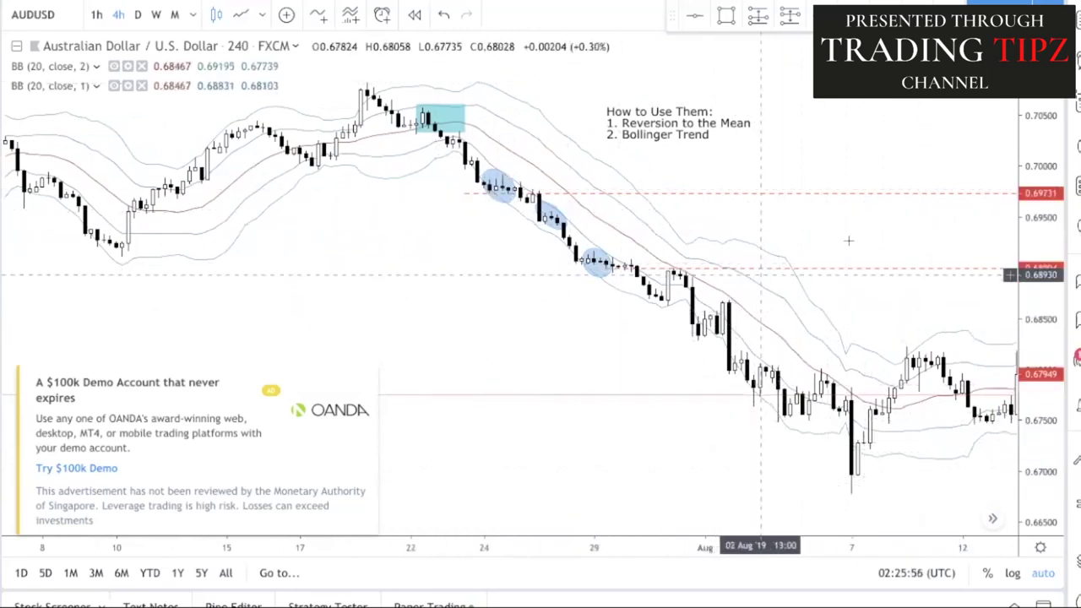
left_click_drag(848, 240, 730, 224)
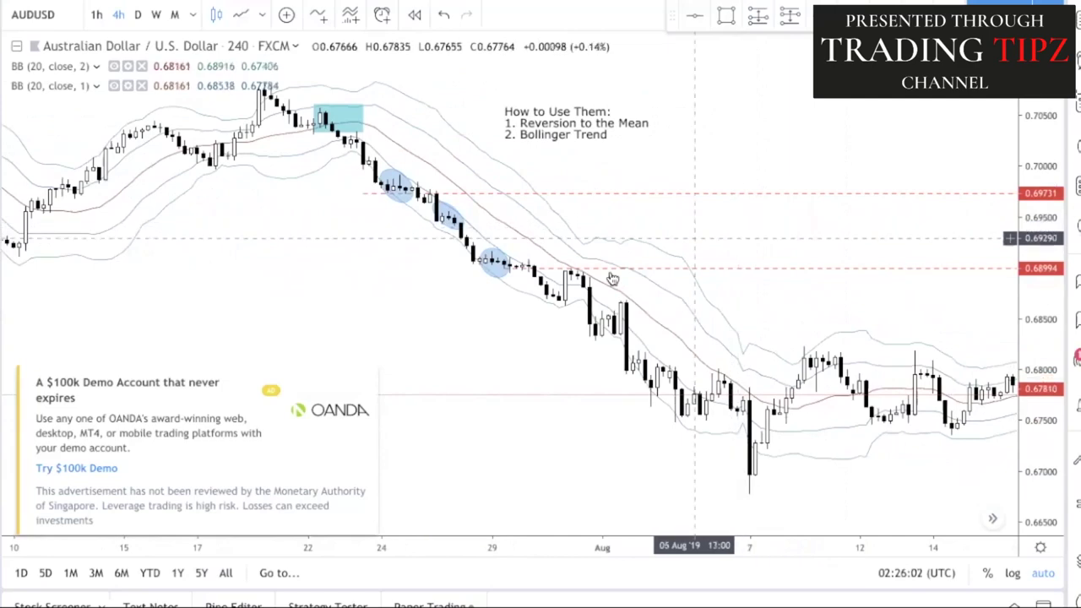
Step: Hide the advertisement covering part of the chart
left_click(367, 376)
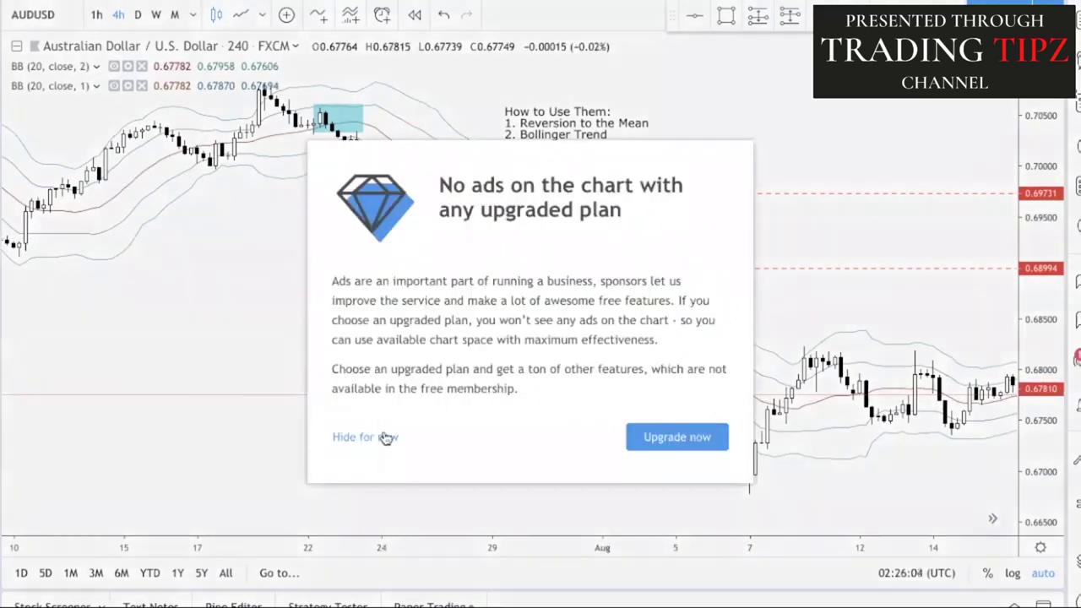
left_click(362, 436)
Step: Add the line "3. Bollinger Squeeze" to the "How to Use Them" note and move the note above the latest candles
left_click_drag(917, 231, 545, 210)
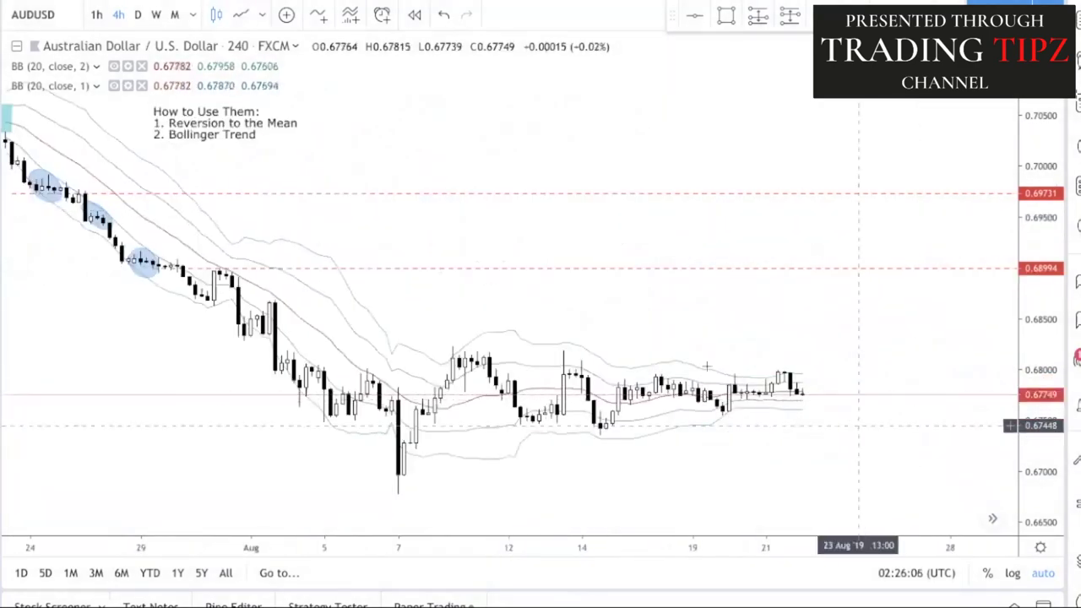
left_click(261, 137)
double_click(261, 137)
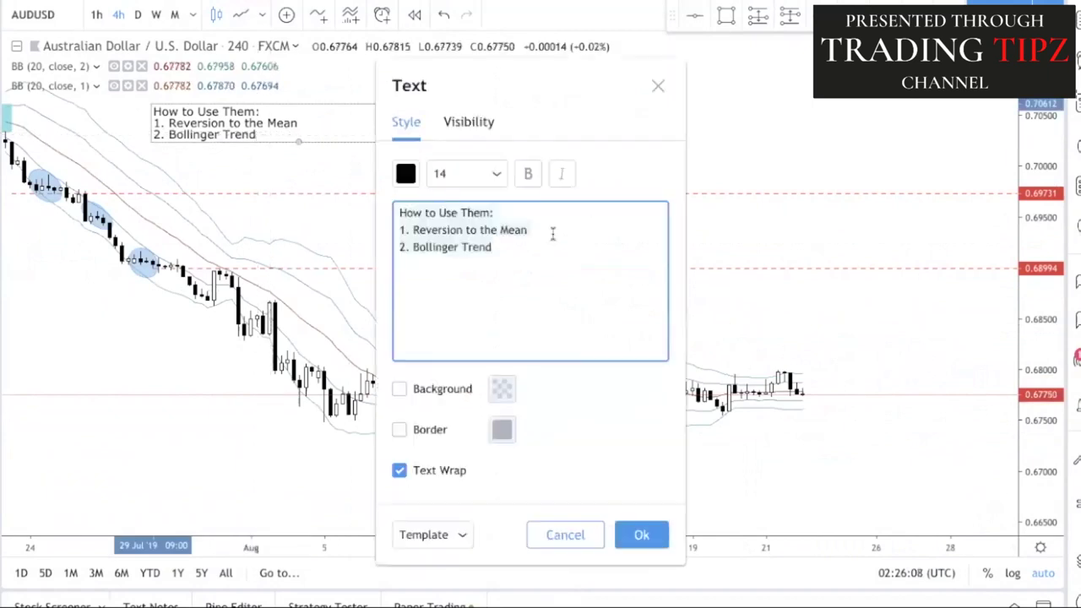
type("3. Bollinger Squeeze")
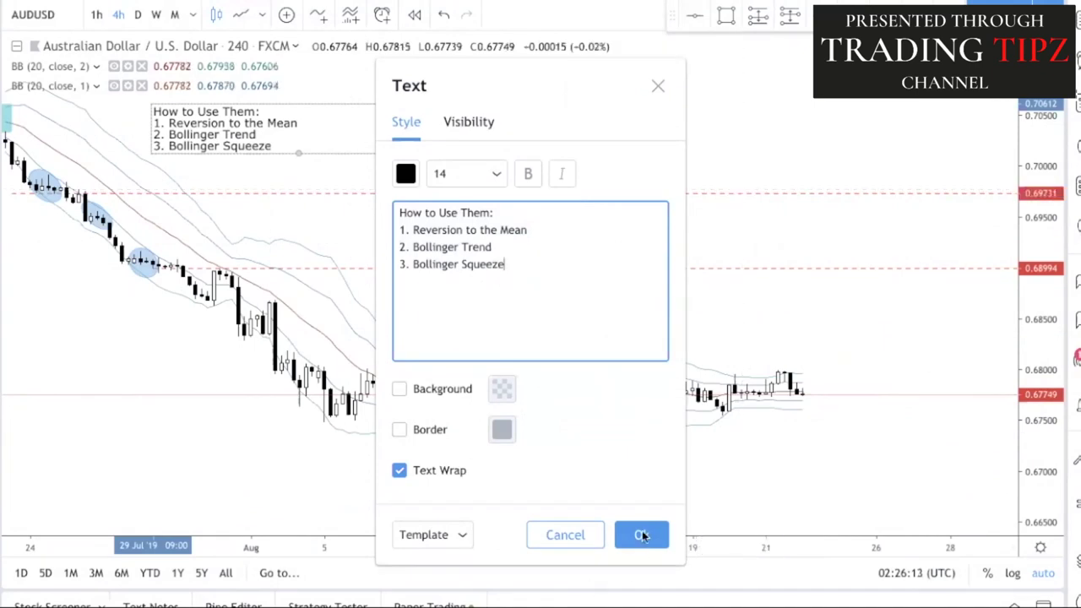
left_click(641, 534)
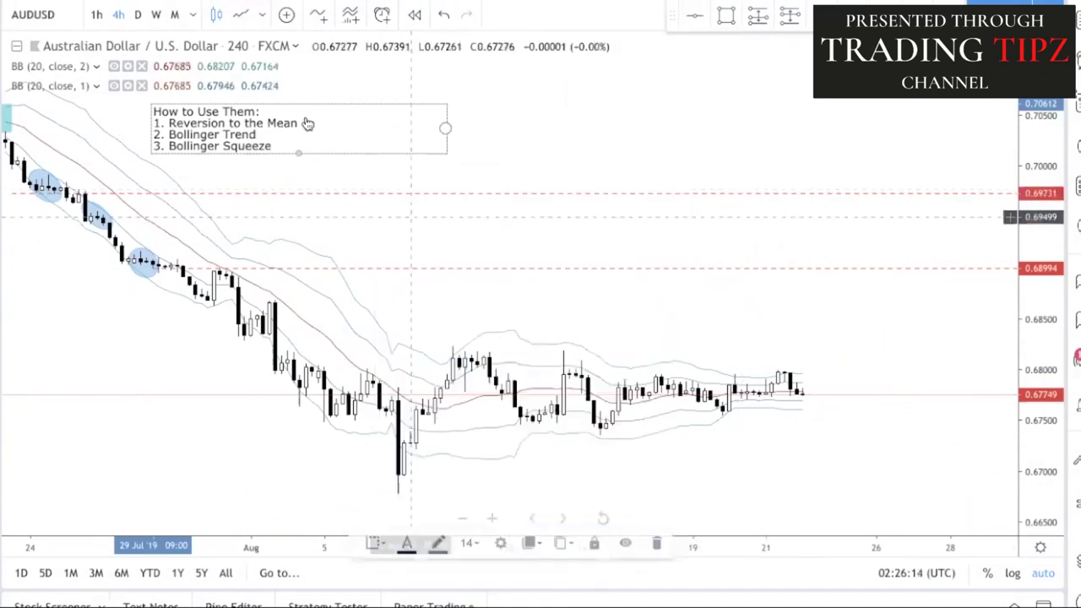
mouse_move(280, 145)
left_mouse_down()
mouse_move(831, 208)
mouse_move(783, 157)
left_mouse_up()
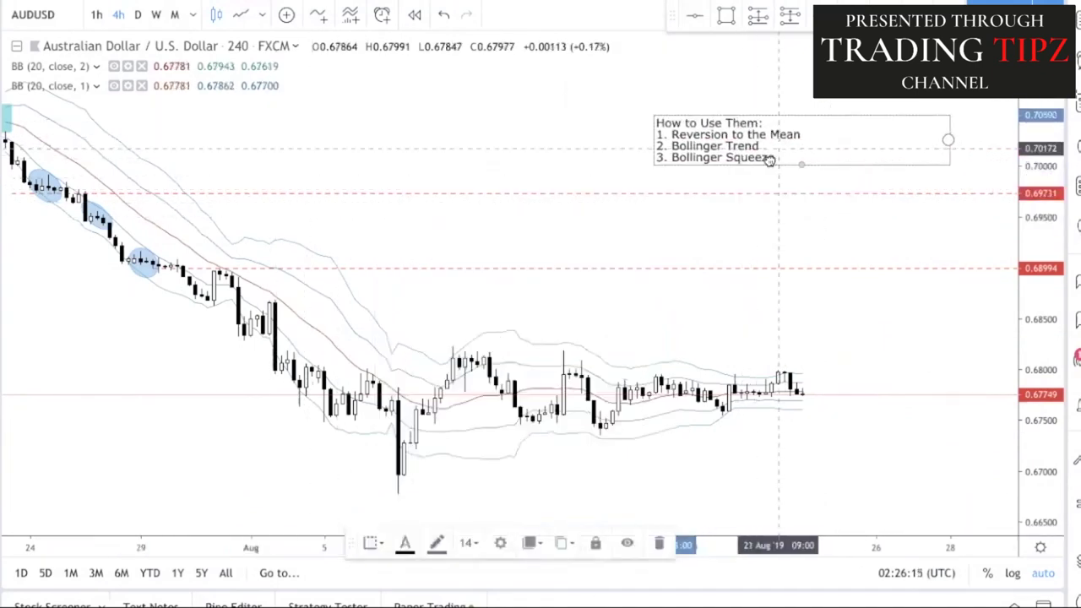
left_click(681, 288)
right_click(681, 288)
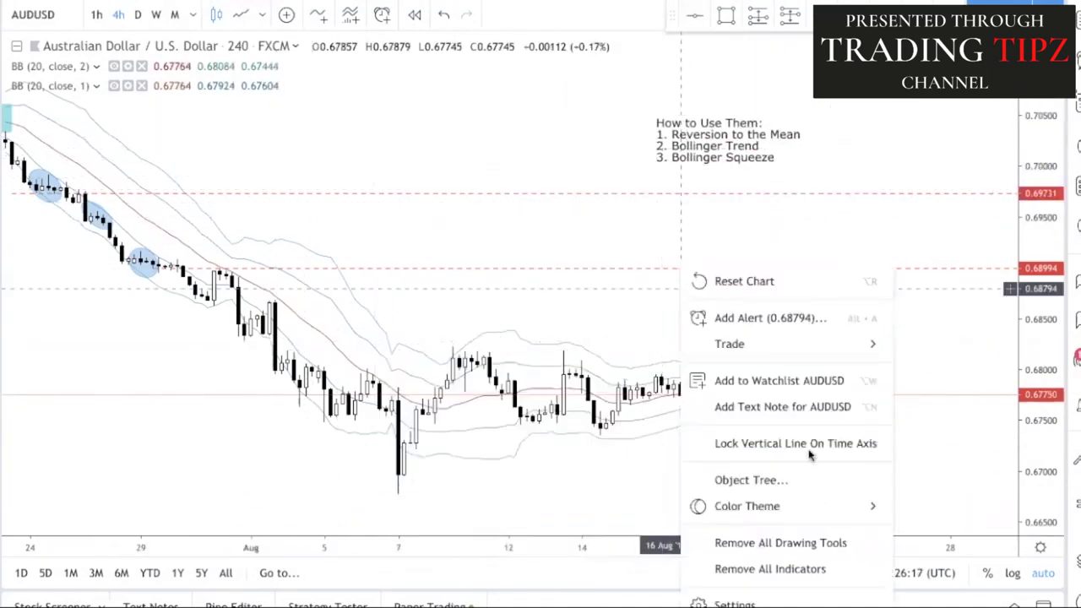
left_click(847, 547)
key("ctrl+z")
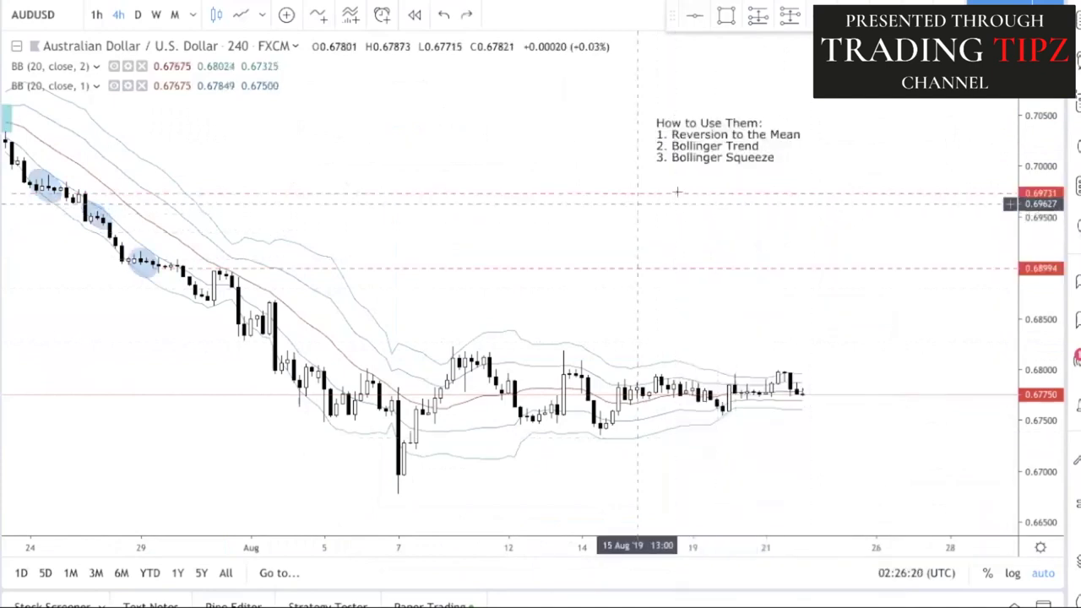
Step: Delete the dashed rays at 0.68994 and 0.69731 and the small ellipse at 29 July
left_click(400, 270)
key("Delete")
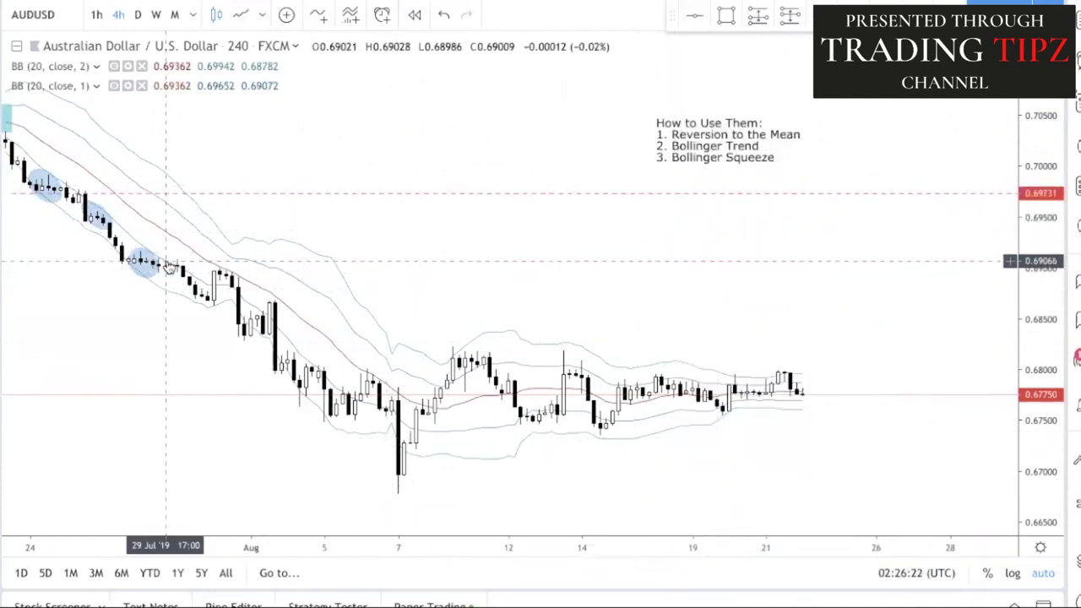
left_click(282, 193)
key("Delete")
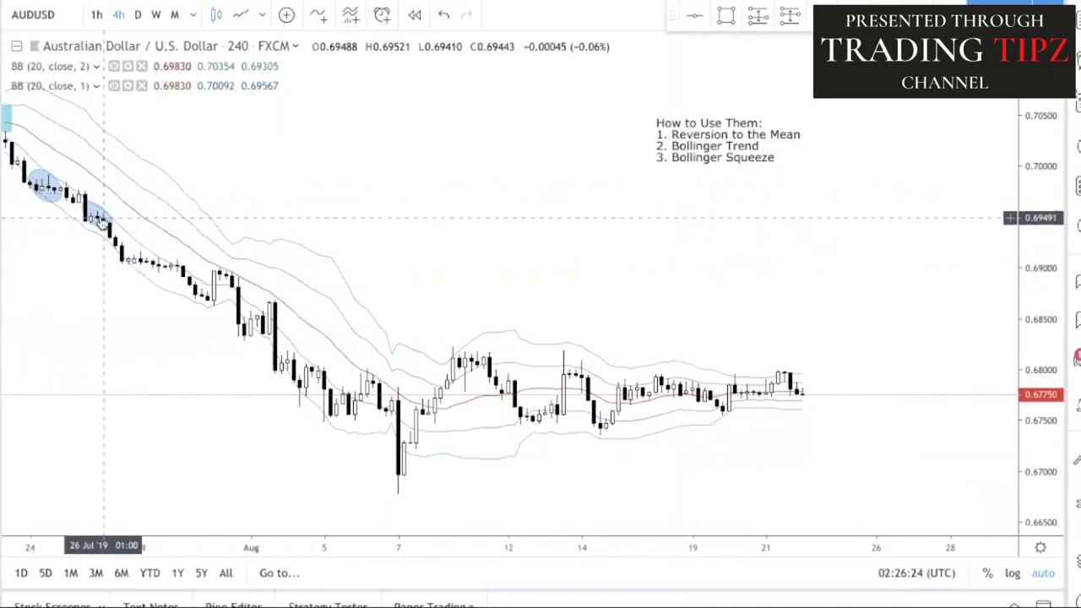
Step: Move the "How to Use Them" note lower, to about 0.694, closer to the recent sideways candles
left_click_drag(675, 150, 674, 254)
left_click(1011, 547)
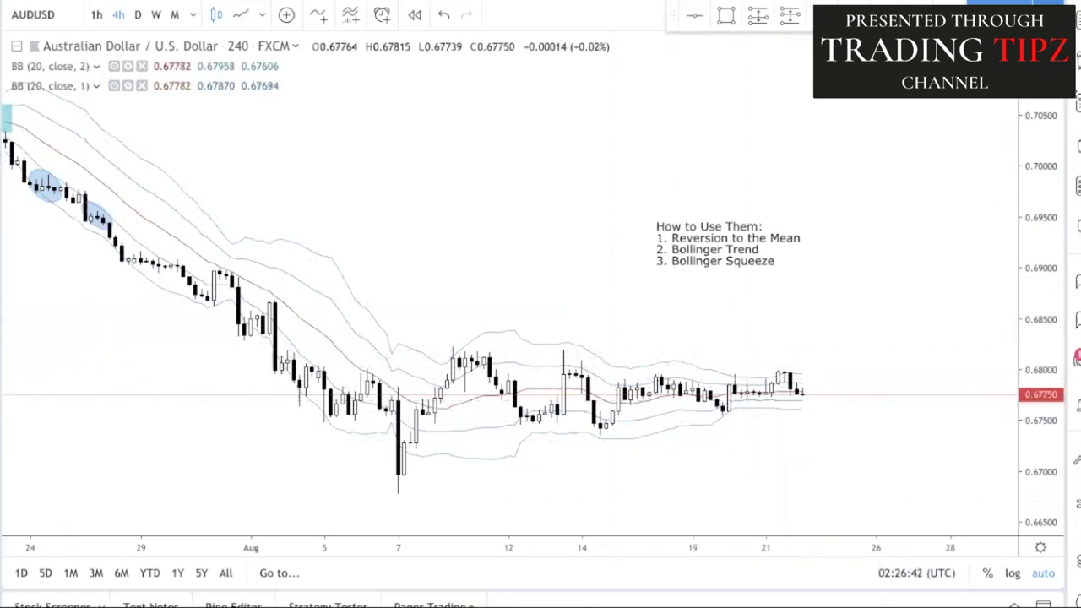
Step: Draw two arrows from the latest candle near 0.6778, one rising to about 0.6875 and one falling to about 0.672
left_click(800, 392)
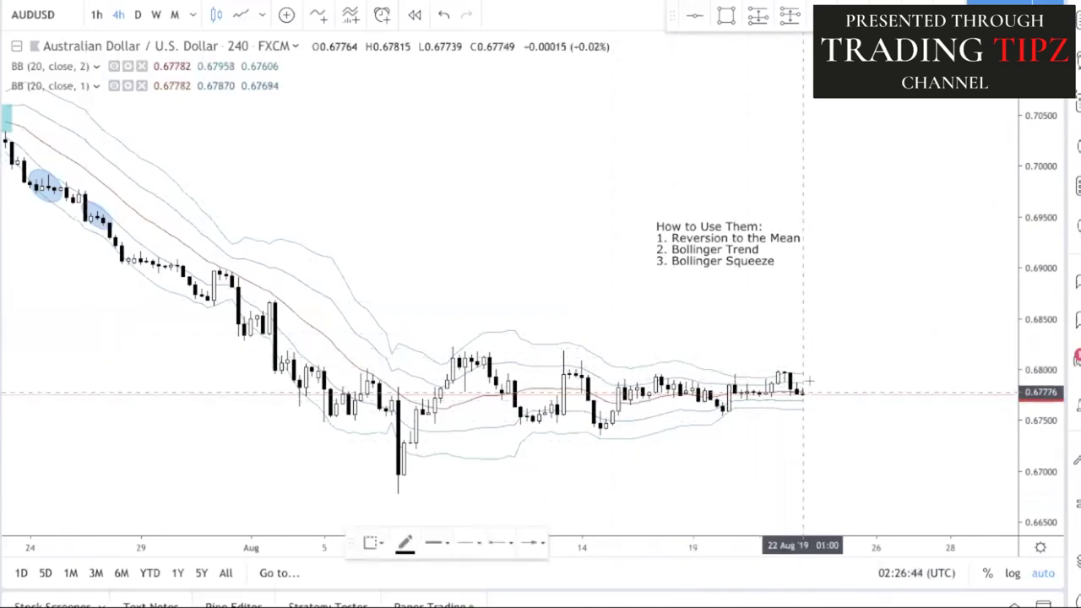
left_click(832, 297)
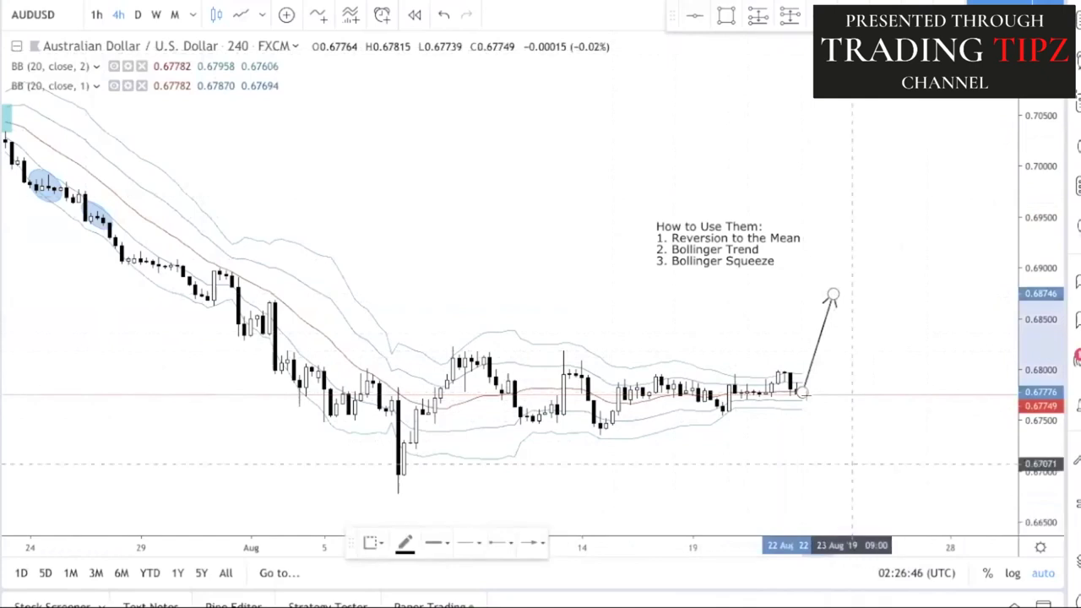
left_click(801, 392)
left_click(843, 450)
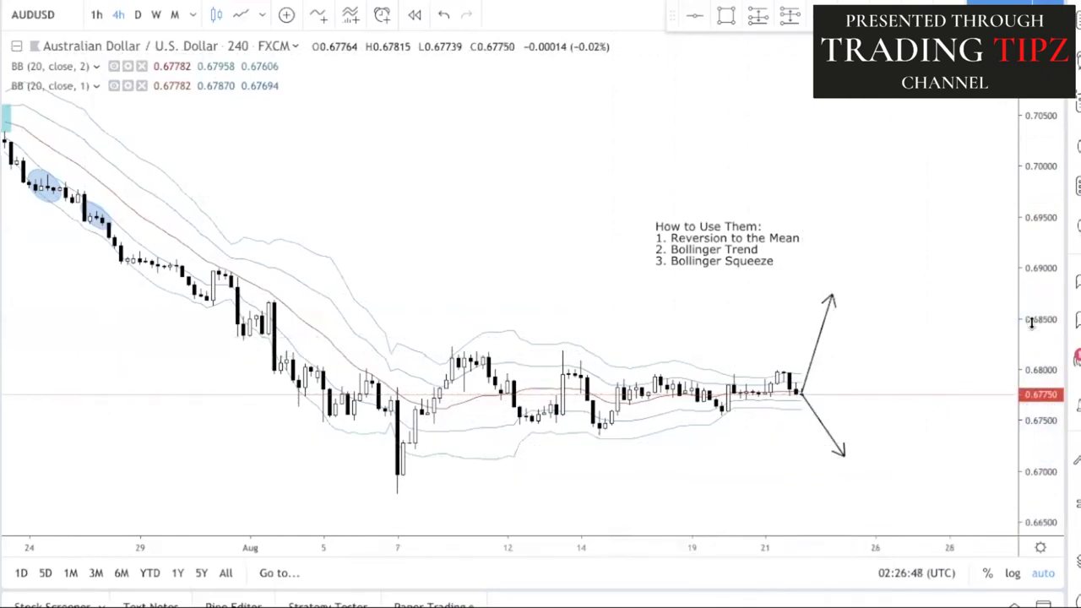
Step: Shift both arrows later in time, the rising one ending at about 0.6882 and the falling one at about 0.671
left_click_drag(1017, 403, 1008, 414)
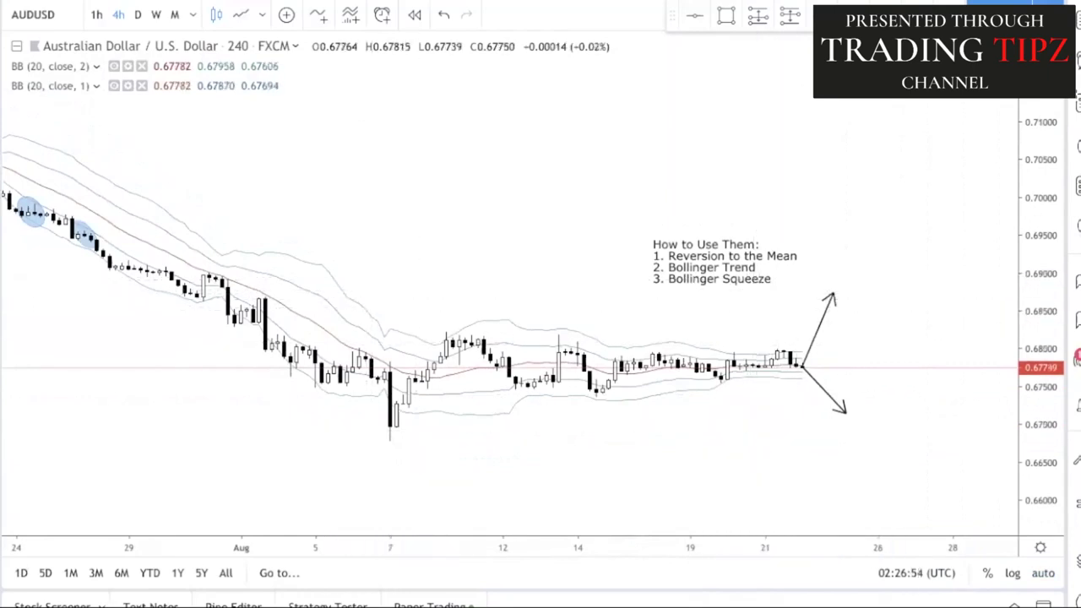
left_click_drag(1025, 359, 1023, 342)
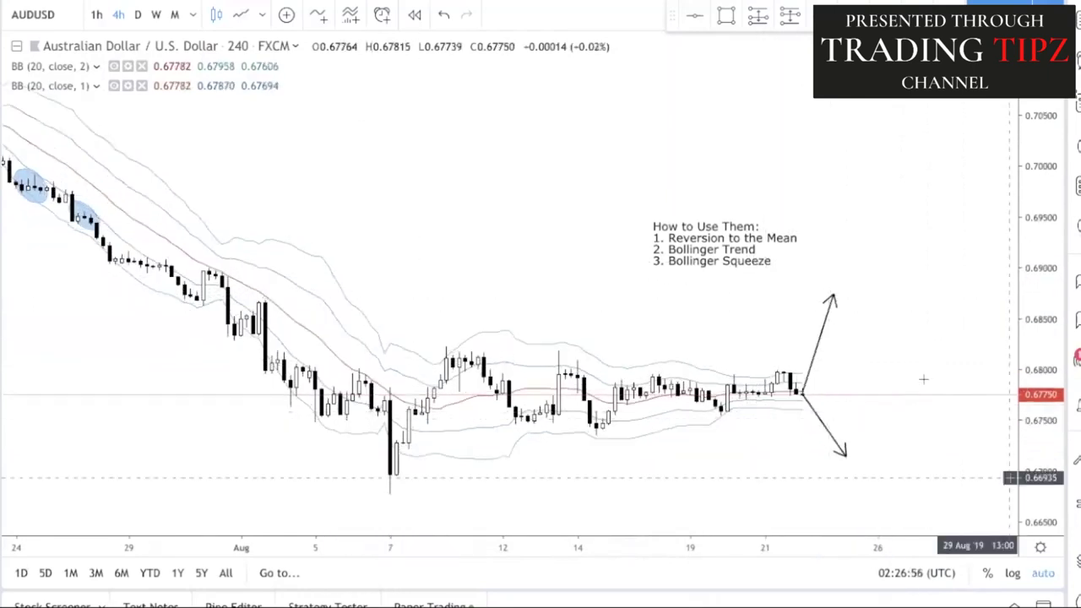
left_click_drag(817, 352, 836, 345)
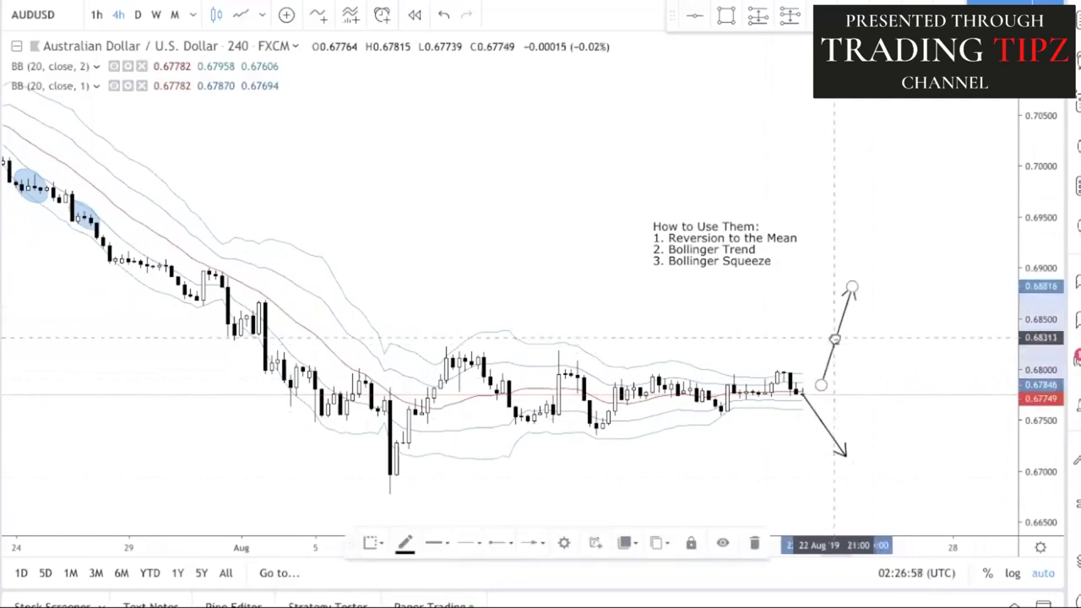
left_click_drag(813, 414, 854, 418)
left_click(866, 393)
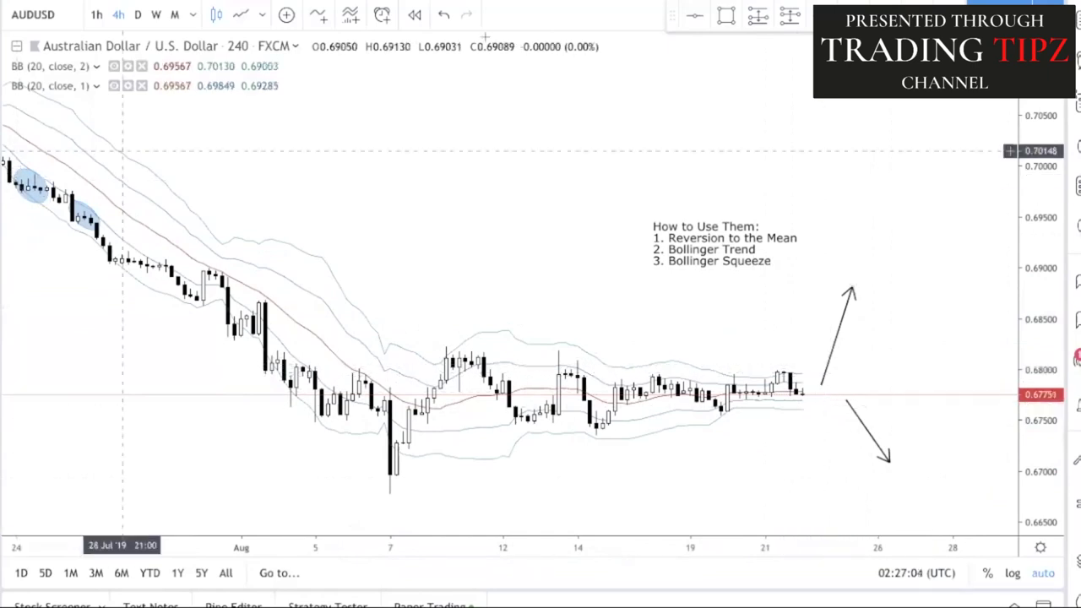
left_click(808, 15)
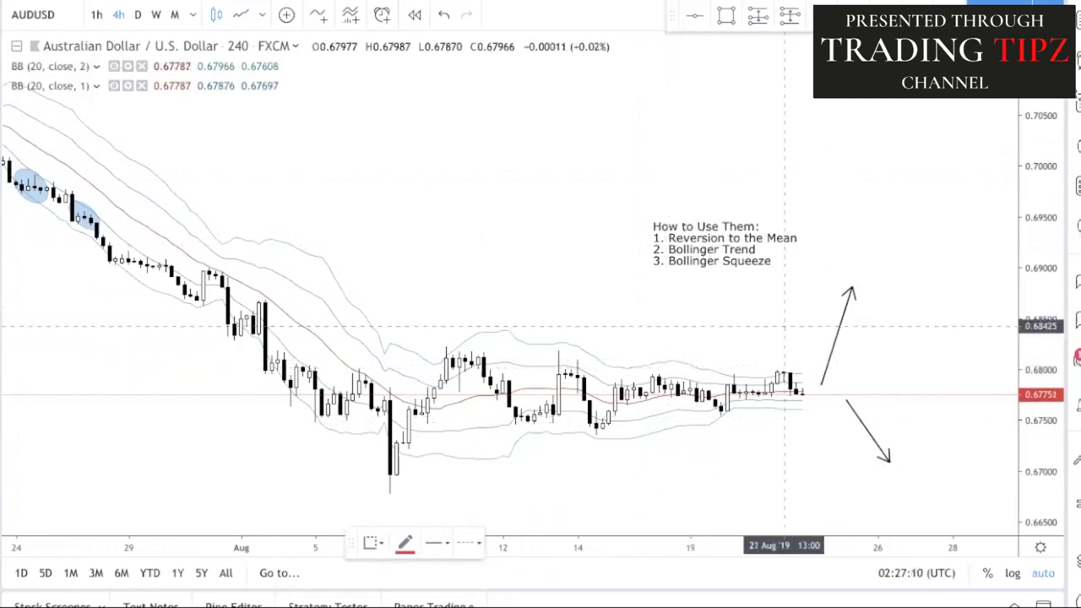
left_click(670, 372)
left_click_drag(670, 372, 546, 370)
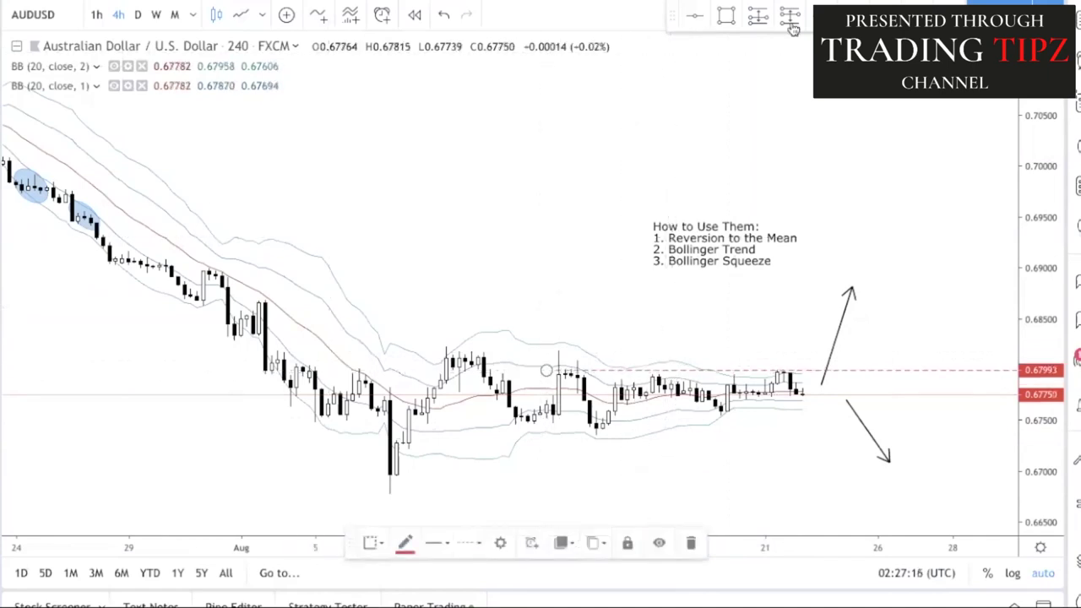
key("Delete")
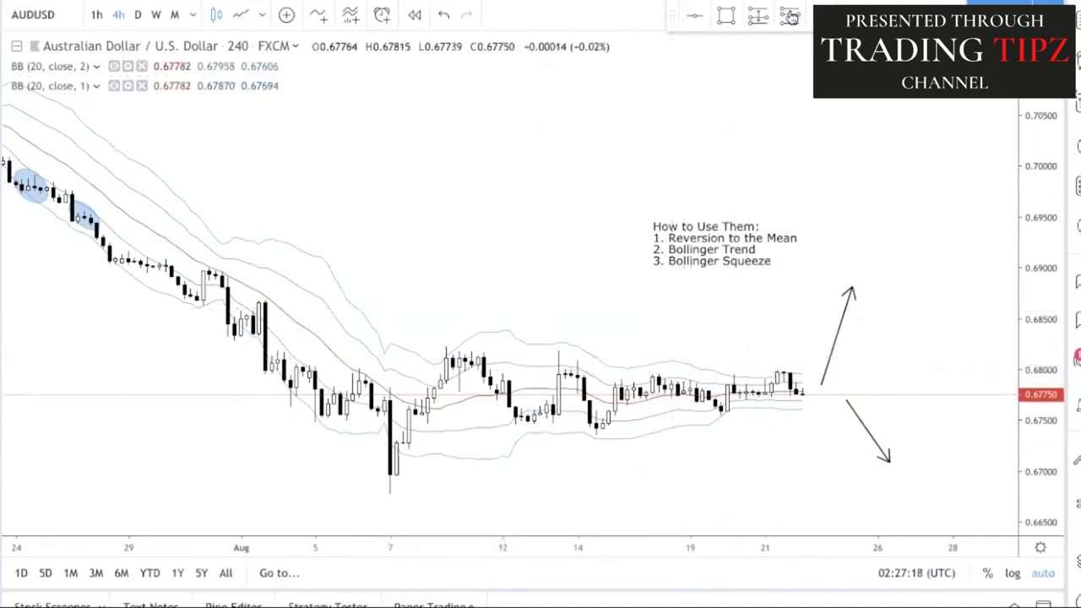
Step: Mark the recent sideways range with dashed orange horizontal lines at 0.67968 above and 0.67592 below the latest candles
left_click(699, 14)
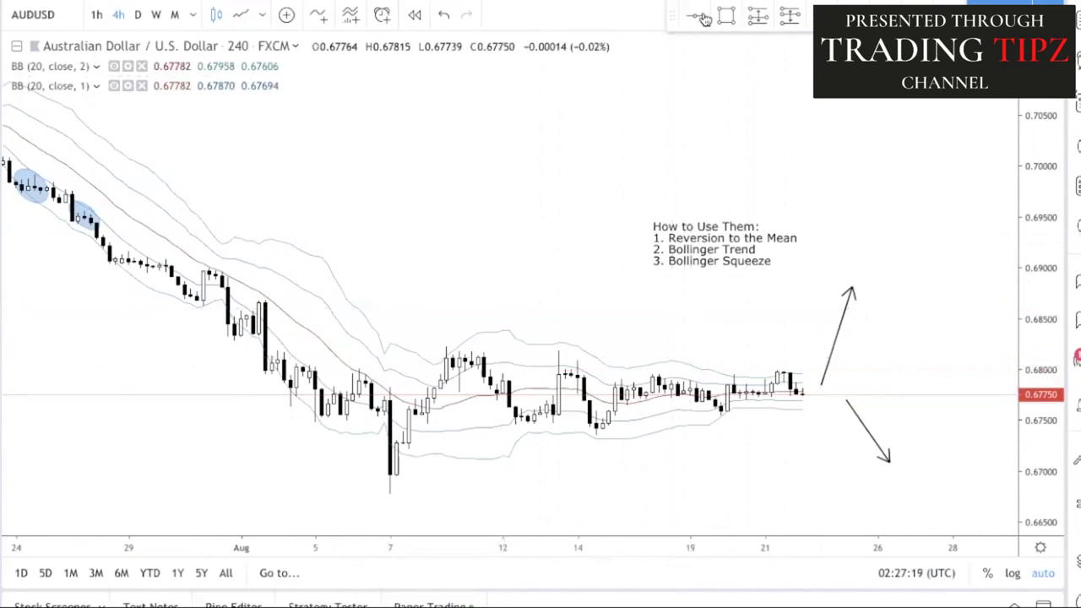
left_click(765, 359)
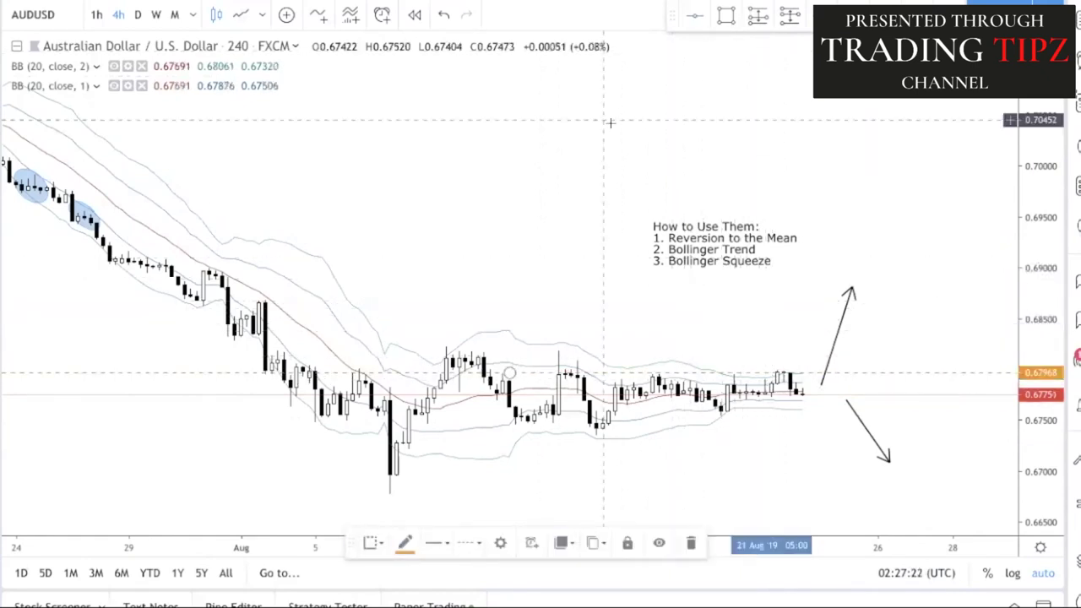
left_click(698, 16)
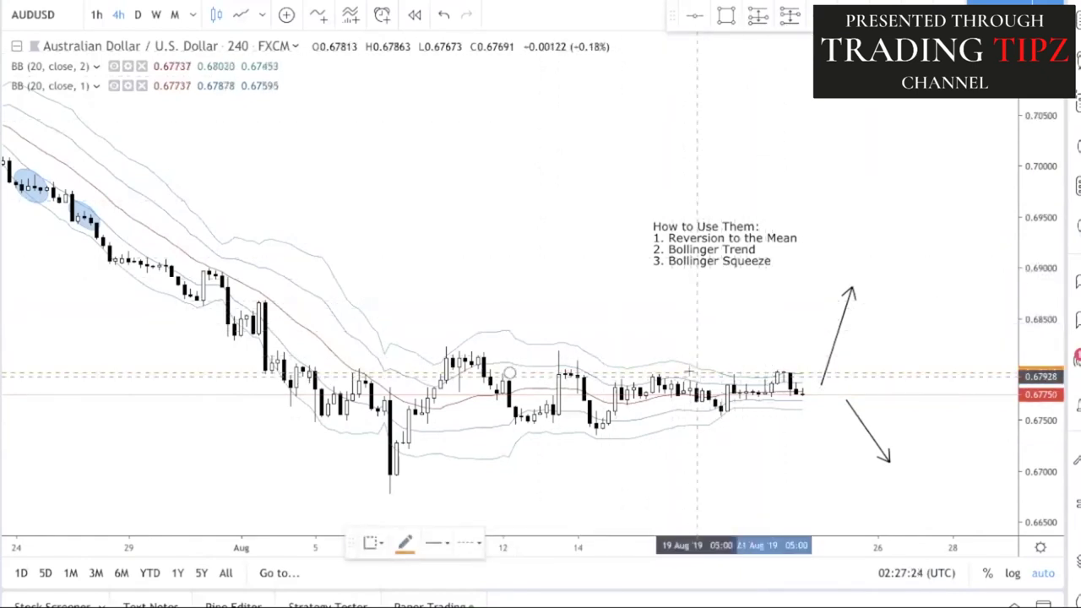
left_click(692, 412)
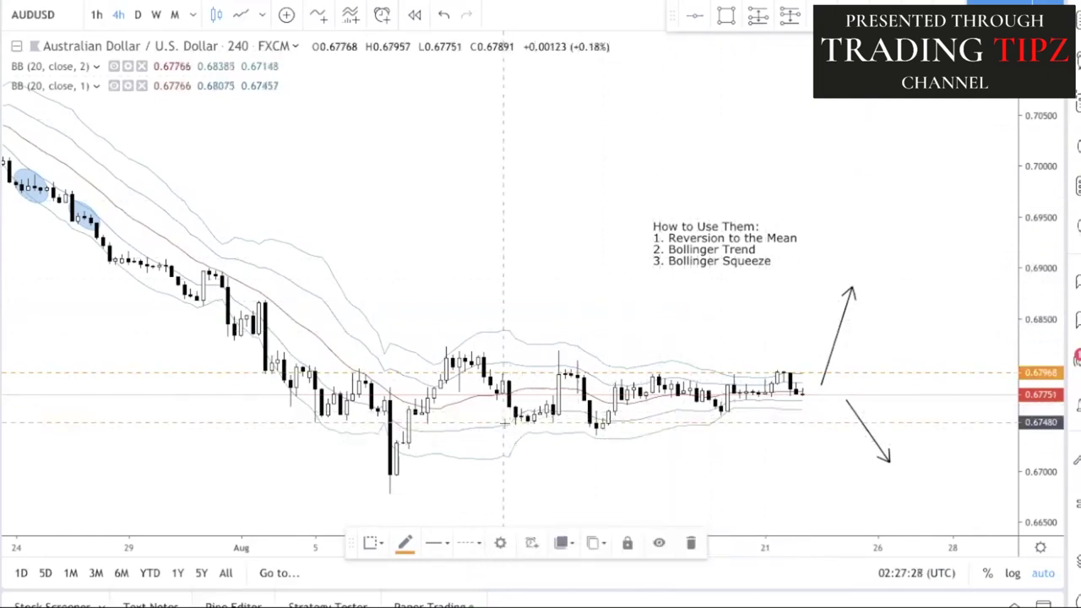
left_click_drag(504, 414, 672, 406)
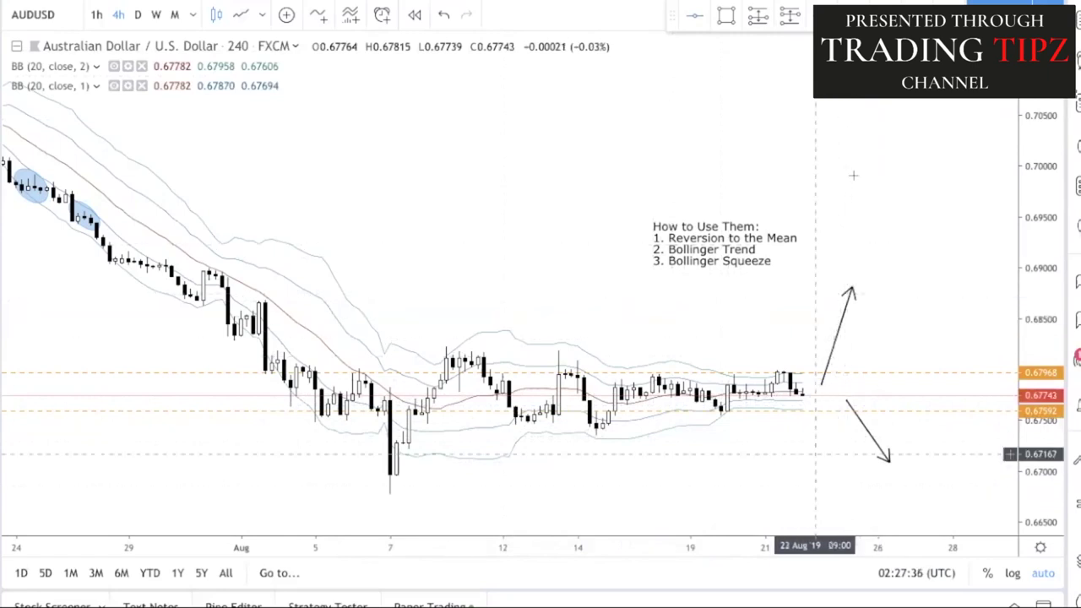
Step: Draw a filled rectangle zone from about 0.6838 down to 0.6809, stretching from 31 July to mid-August
scroll(422, 380, "down", 3)
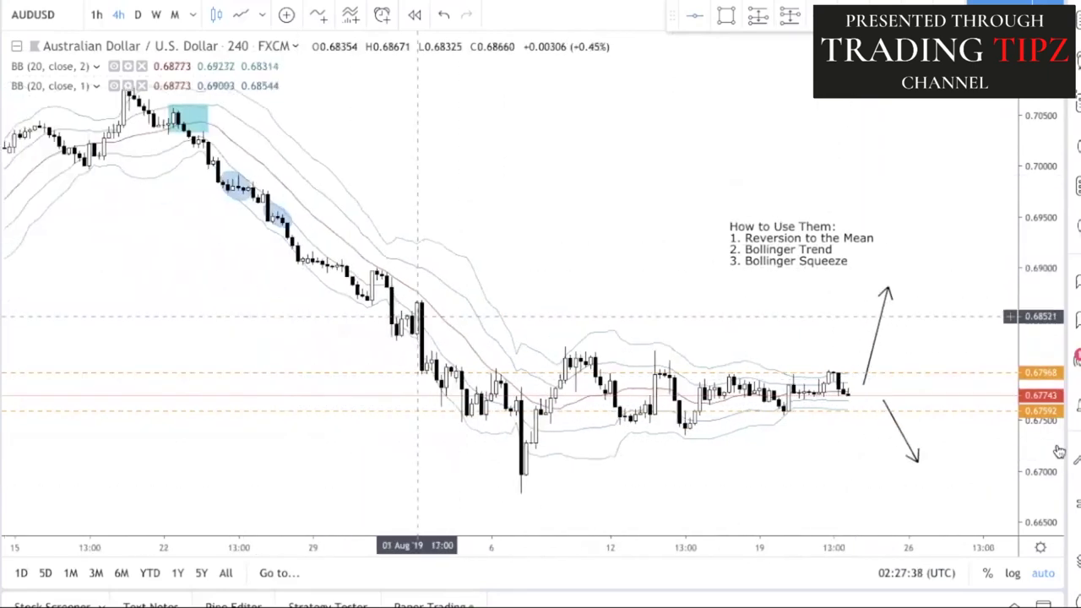
left_click_drag(1055, 298, 1055, 334)
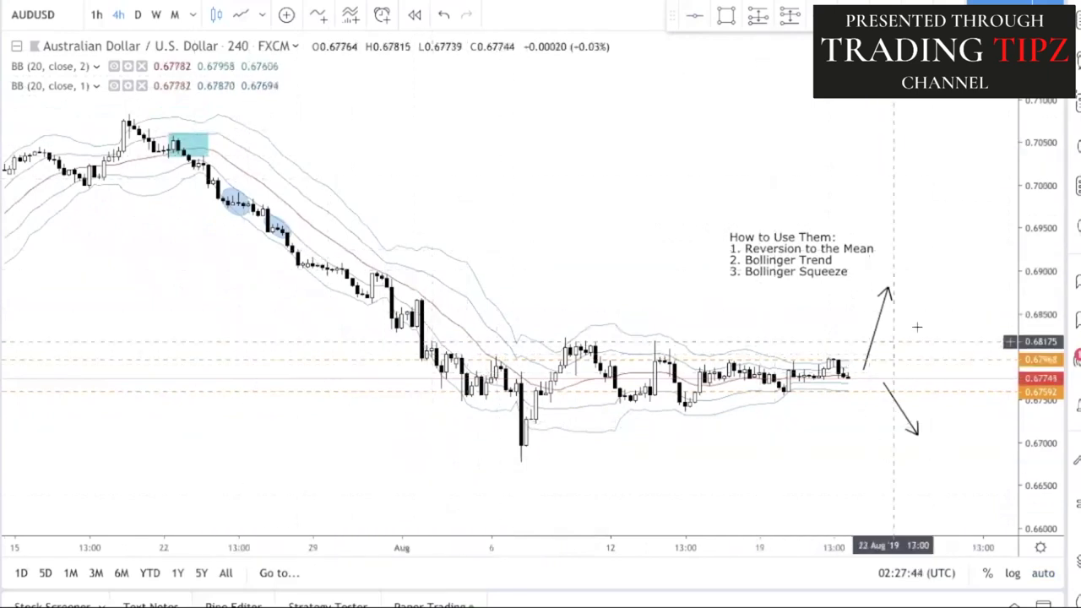
left_click_drag(883, 363, 806, 366)
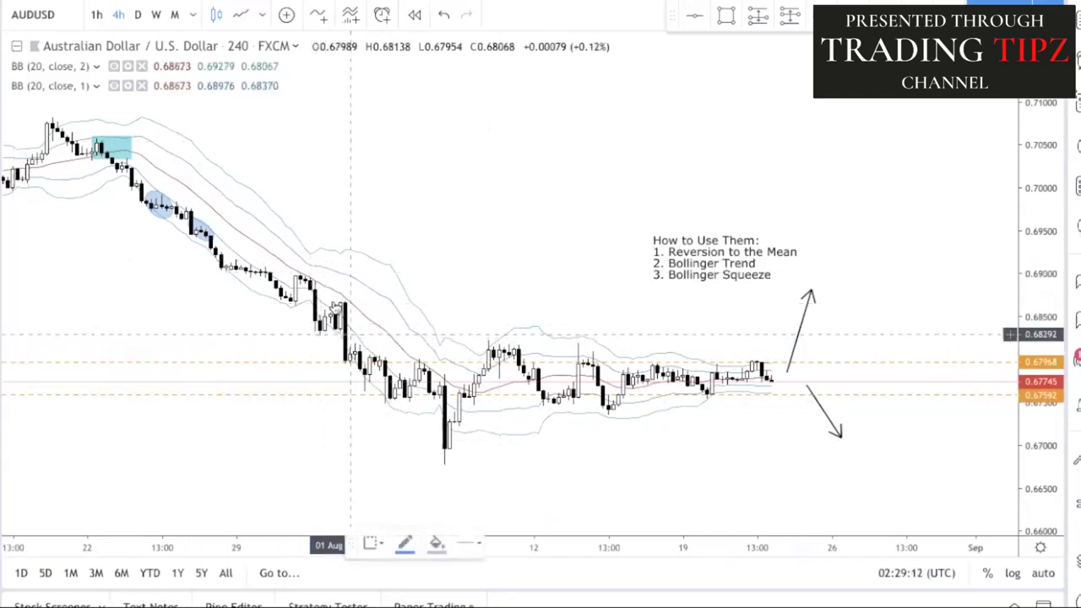
left_click_drag(314, 327, 568, 350)
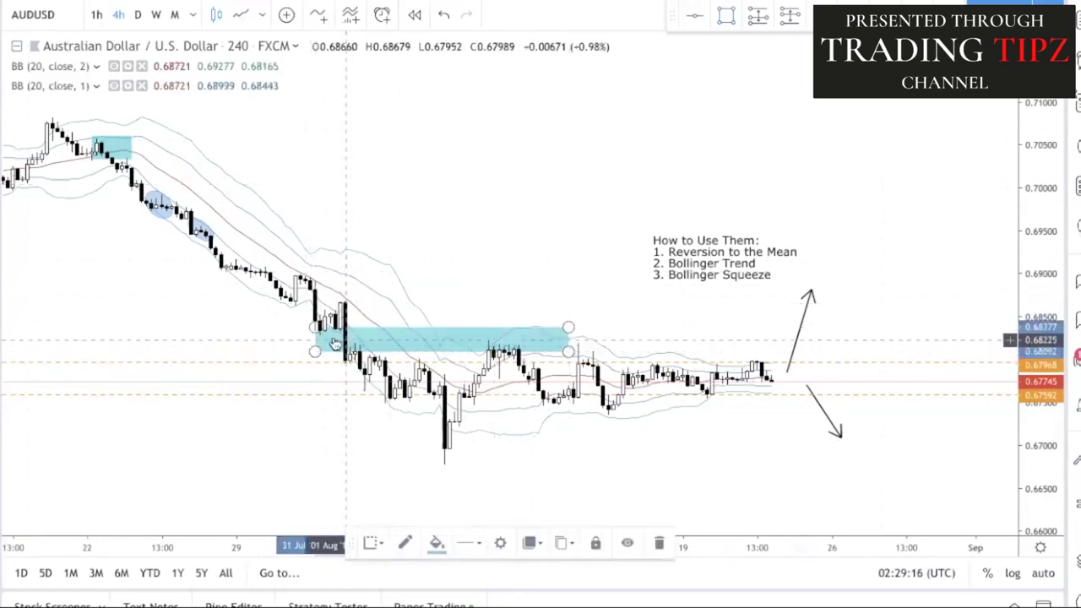